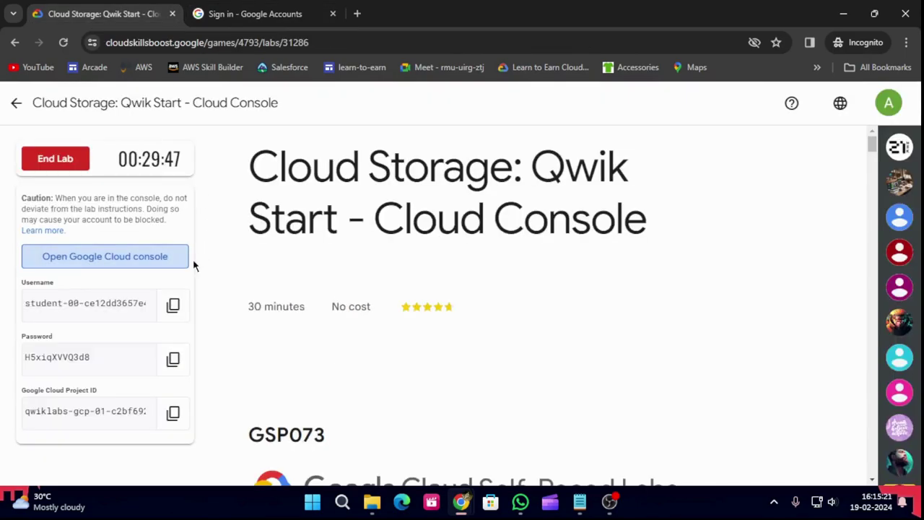
Copy the lab password from the lab details and use it to sign in to the student Google account.
{"action": "left_click", "coordinate": [173, 358]}
{"action": "left_click", "coordinate": [288, 13]}
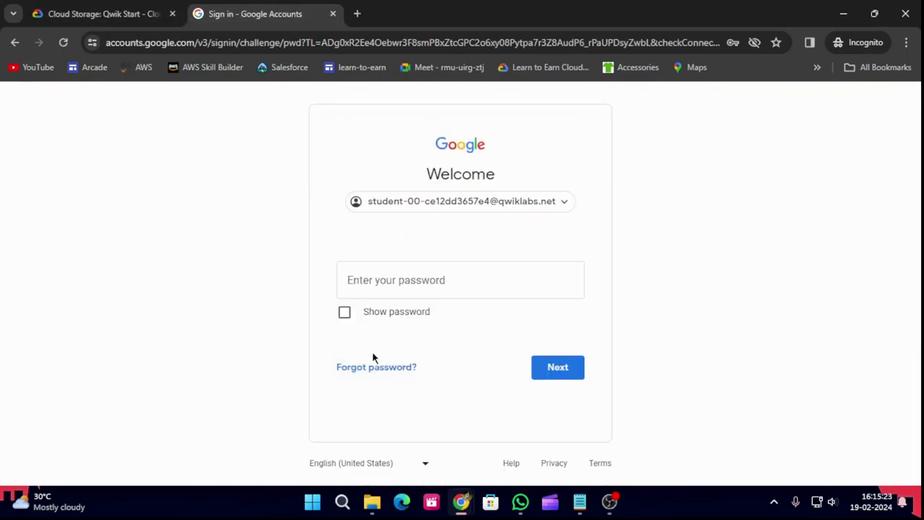
{"action": "left_click", "coordinate": [400, 283]}
{"action": "key", "text": "ctrl+v"}
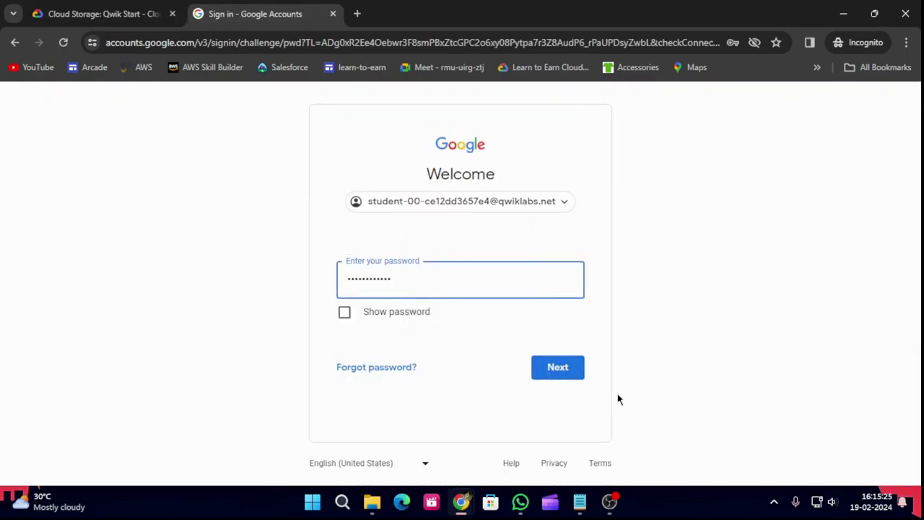
{"action": "left_click", "coordinate": [558, 368]}
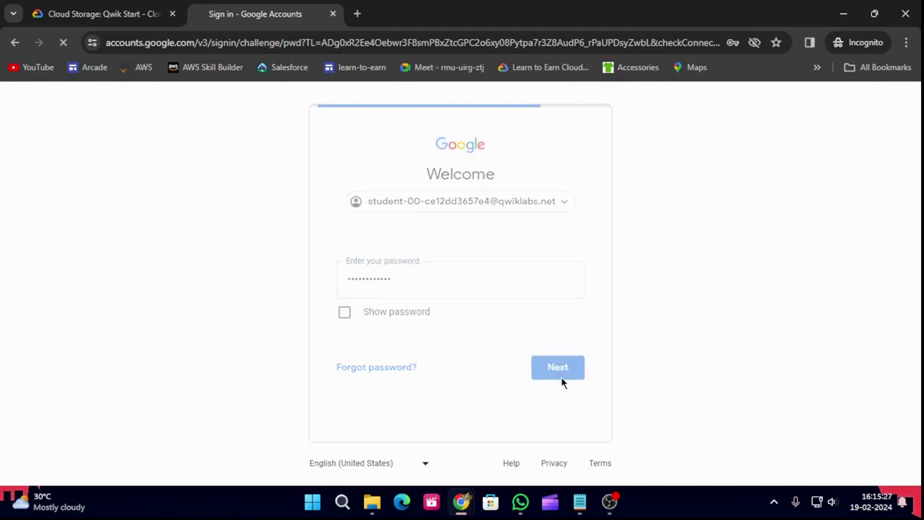
Agree to the Google Cloud Terms of Service and continue to the console dashboard.
{"action": "left_click", "coordinate": [466, 459]}
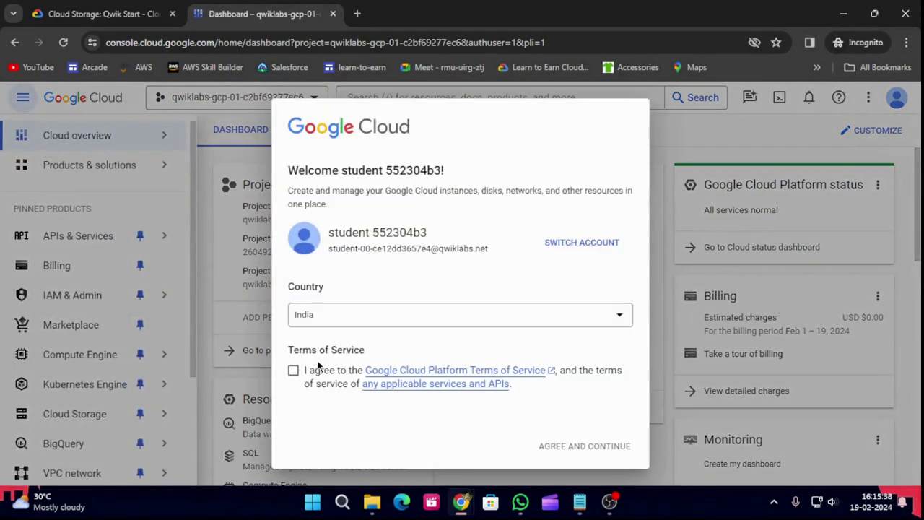
{"action": "left_click", "coordinate": [293, 370]}
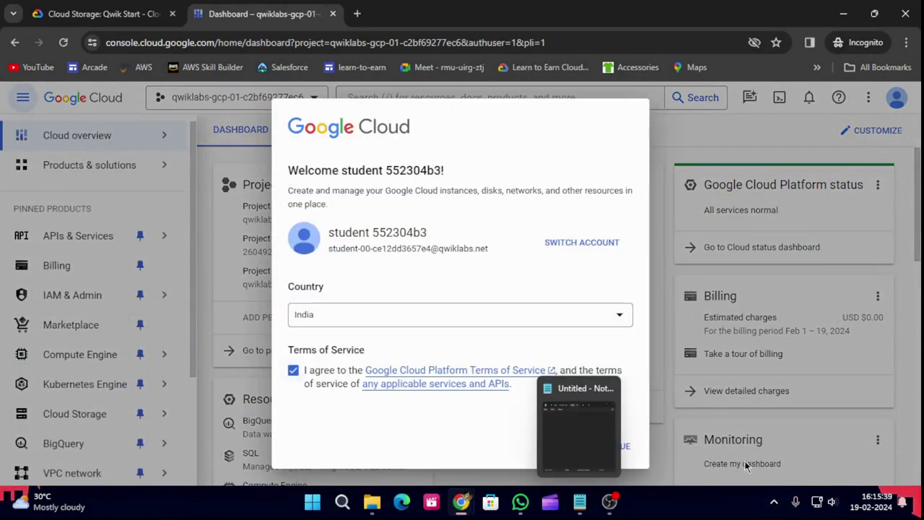
{"action": "left_click", "coordinate": [619, 445]}
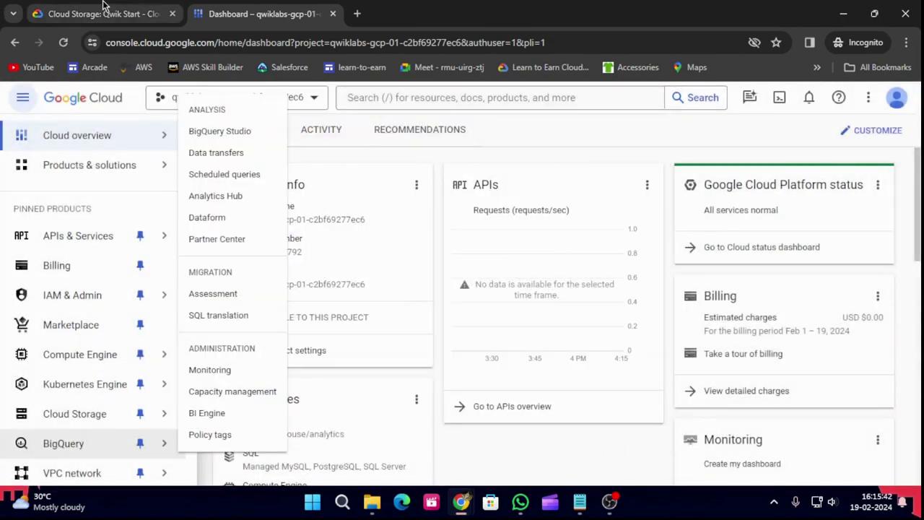
Read the lab's Task 1 instructions for creating a bucket, including its navigation path, naming rules and required settings.
{"action": "left_click", "coordinate": [104, 13]}
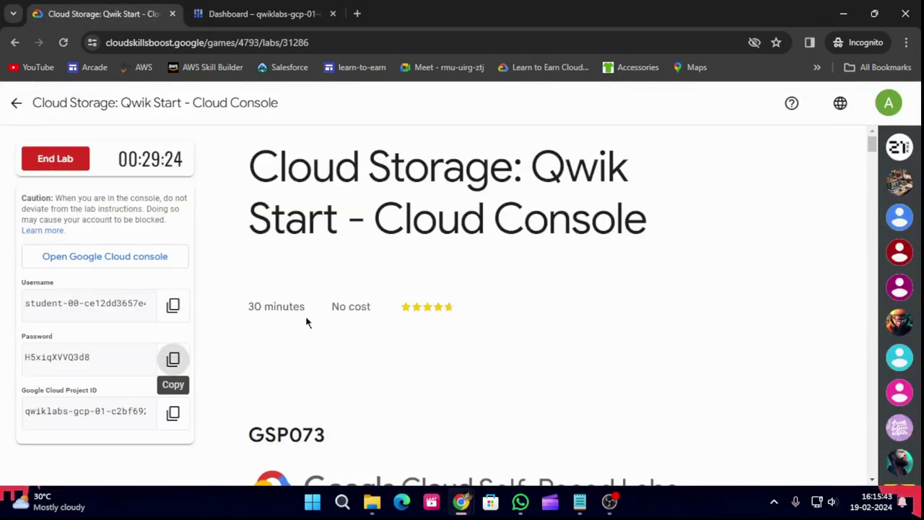
{"action": "scroll", "coordinate": [412, 374], "scroll_direction": "down", "scroll_amount": 12}
{"action": "scroll", "coordinate": [413, 380], "scroll_direction": "down", "scroll_amount": 12}
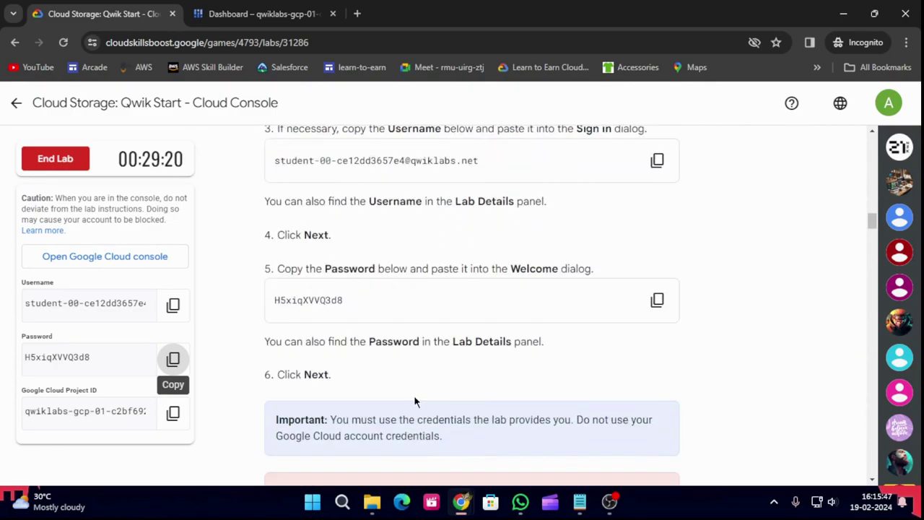
{"action": "scroll", "coordinate": [415, 398], "scroll_direction": "down", "scroll_amount": 10}
{"action": "scroll", "coordinate": [415, 402], "scroll_direction": "down", "scroll_amount": 3}
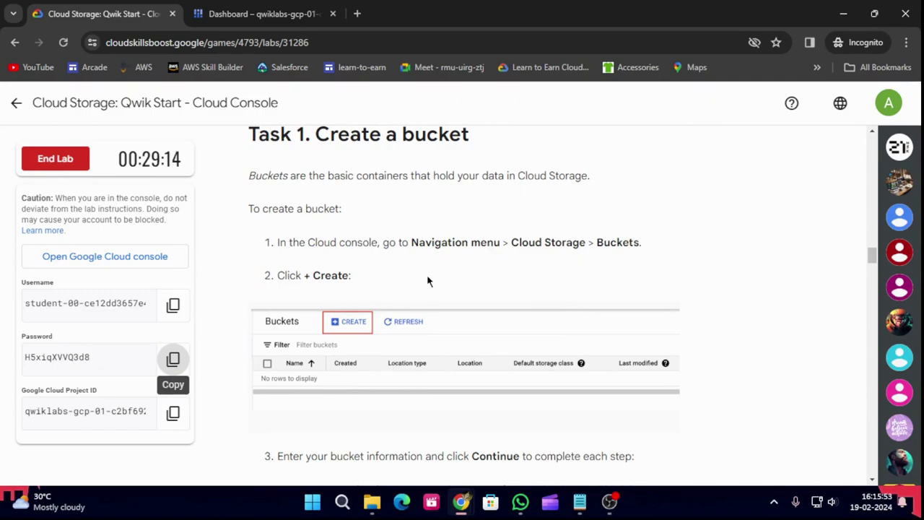
{"action": "scroll", "coordinate": [426, 275], "scroll_direction": "down", "scroll_amount": 1}
{"action": "left_click_drag", "start_coordinate": [511, 176], "coordinate": [589, 179]}
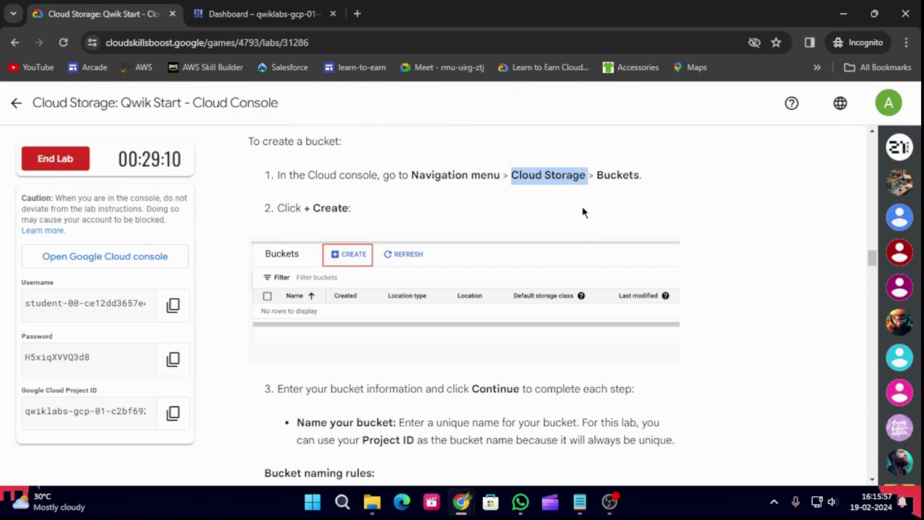
{"action": "scroll", "coordinate": [447, 329], "scroll_direction": "down", "scroll_amount": 4}
{"action": "scroll", "coordinate": [442, 345], "scroll_direction": "down", "scroll_amount": 4}
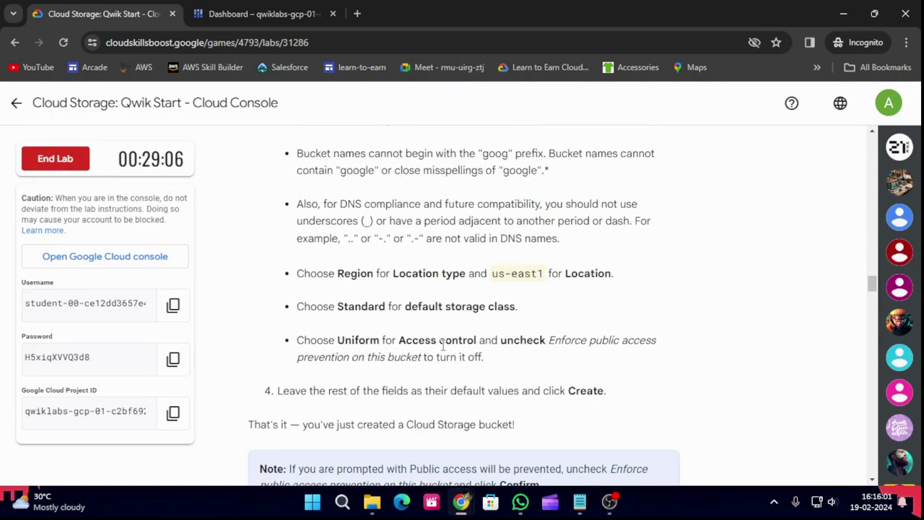
Open Cloud Storage in the Google Cloud console and start creating a new bucket.
{"action": "left_click", "coordinate": [267, 13]}
{"action": "left_click", "coordinate": [346, 96]}
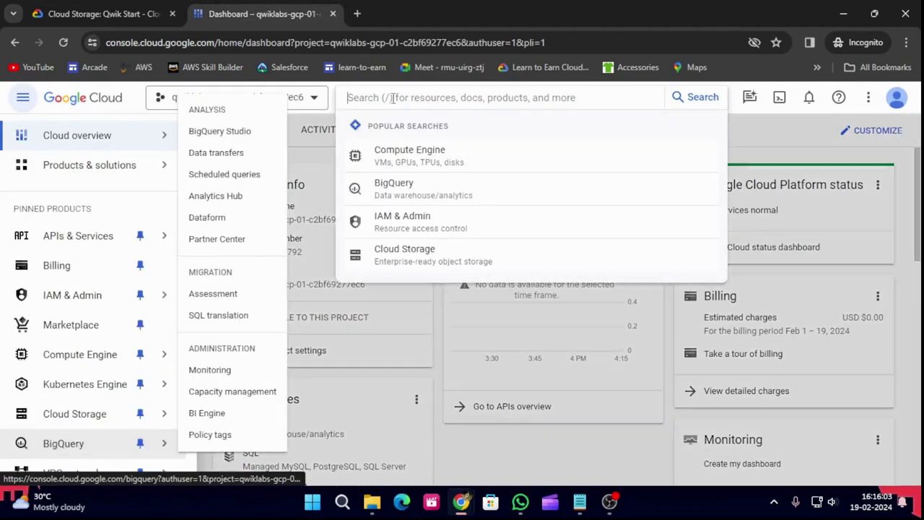
{"action": "left_click", "coordinate": [394, 112]}
{"action": "left_click", "coordinate": [408, 102]}
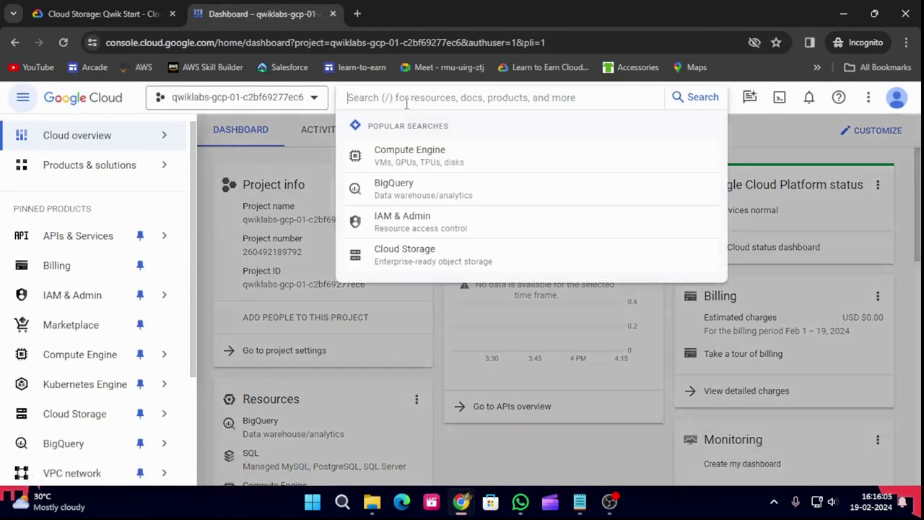
{"action": "left_click", "coordinate": [438, 253]}
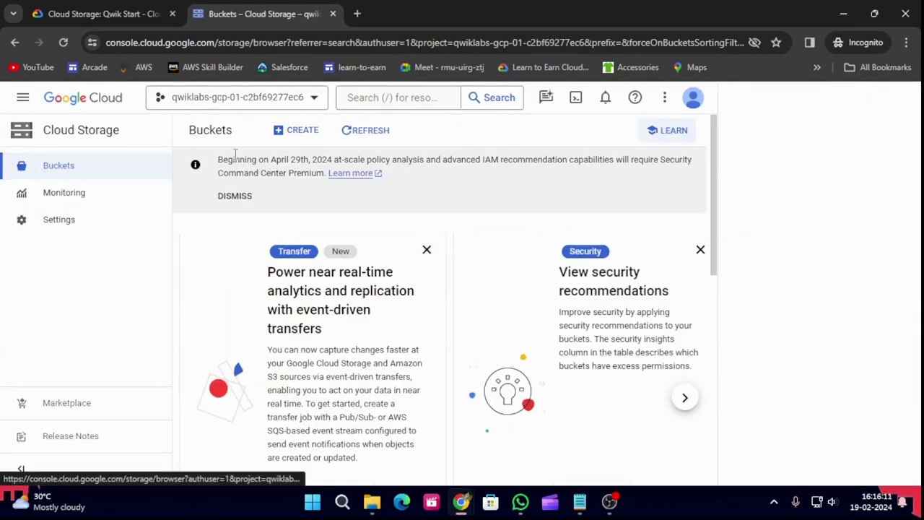
{"action": "left_click", "coordinate": [299, 130]}
Copy the Google Cloud Project ID from the lab details and enter it as the bucket name, qwiklabs-gcp-01-c2bf69277ec6.
{"action": "left_click", "coordinate": [148, 9]}
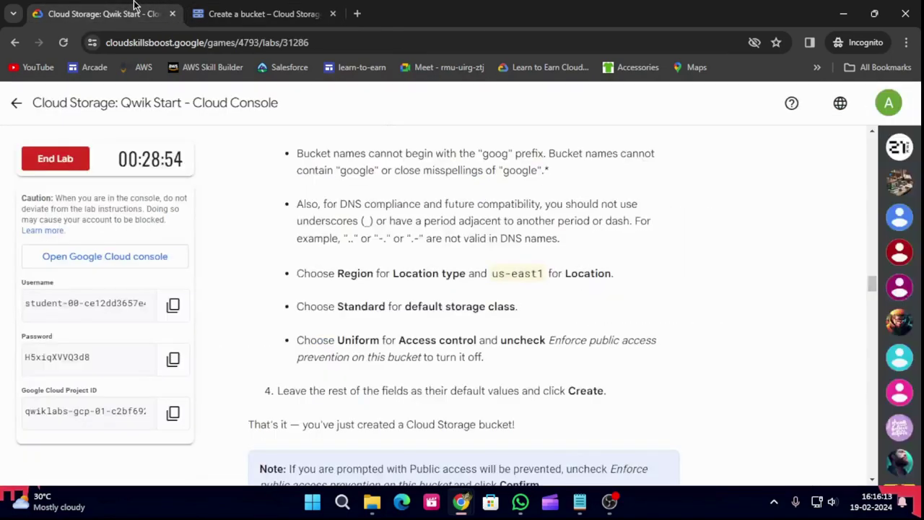
{"action": "scroll", "coordinate": [127, 372], "scroll_direction": "down", "scroll_amount": 2}
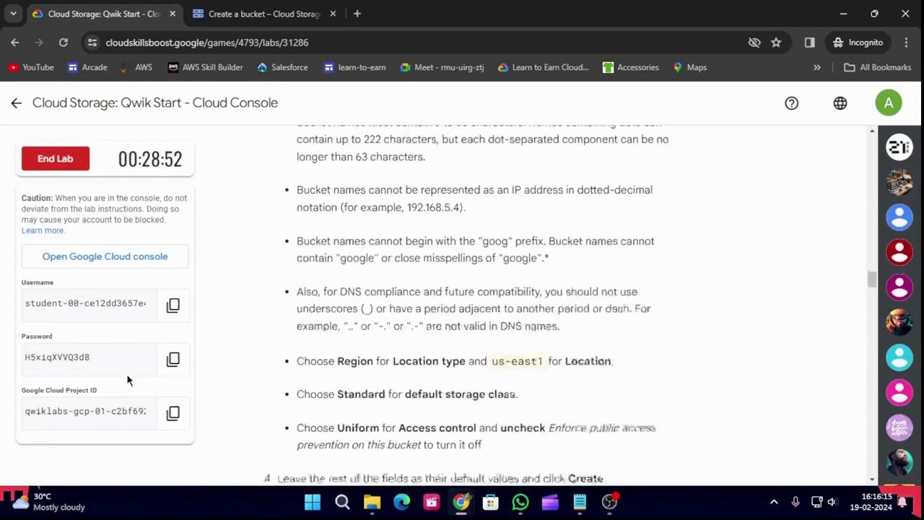
{"action": "left_click", "coordinate": [161, 426]}
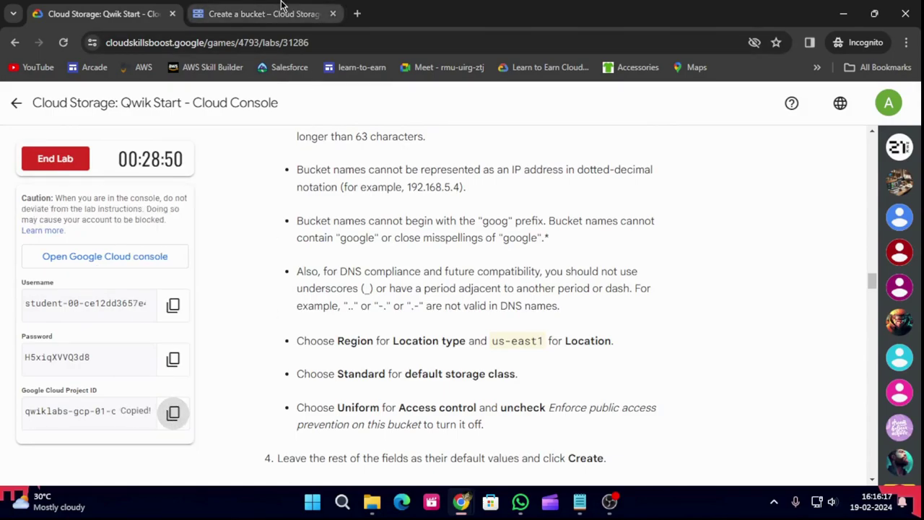
{"action": "left_click", "coordinate": [264, 14]}
{"action": "left_click", "coordinate": [371, 230]}
{"action": "key", "text": "ctrl+v"}
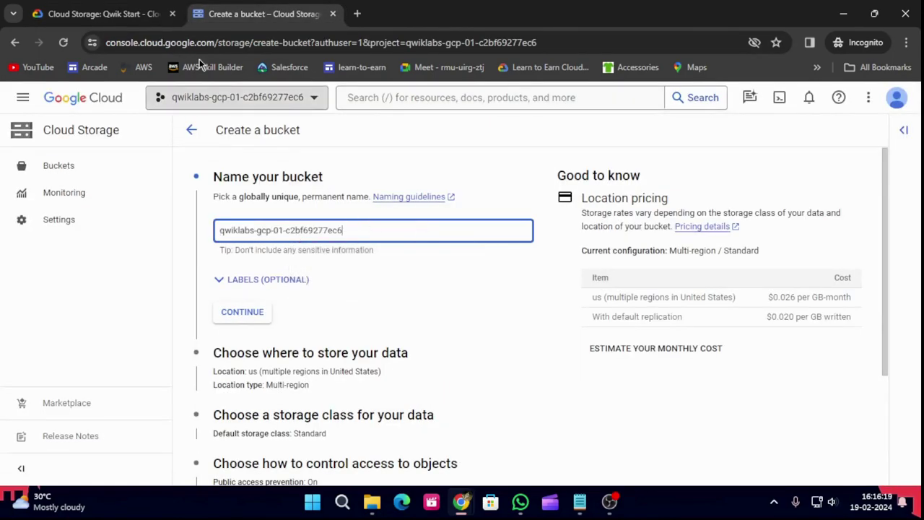
Check the required bucket settings in the lab, confirm the bucket name, and set the location type to Region with us-east1 (South Carolina).
{"action": "left_click", "coordinate": [109, 14]}
{"action": "scroll", "coordinate": [488, 299], "scroll_direction": "up", "scroll_amount": 3}
{"action": "scroll", "coordinate": [488, 299], "scroll_direction": "down", "scroll_amount": 2}
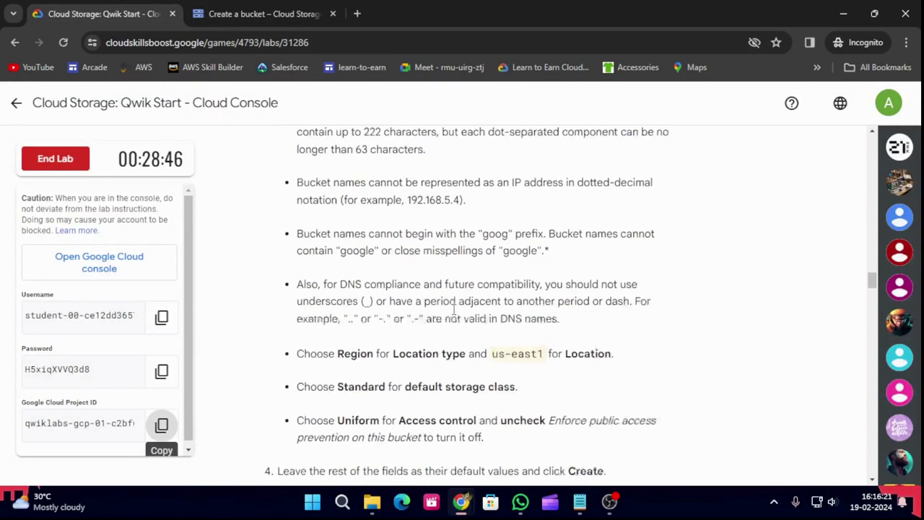
{"action": "scroll", "coordinate": [558, 352], "scroll_direction": "up", "scroll_amount": 3}
{"action": "scroll", "coordinate": [558, 353], "scroll_direction": "down", "scroll_amount": 4}
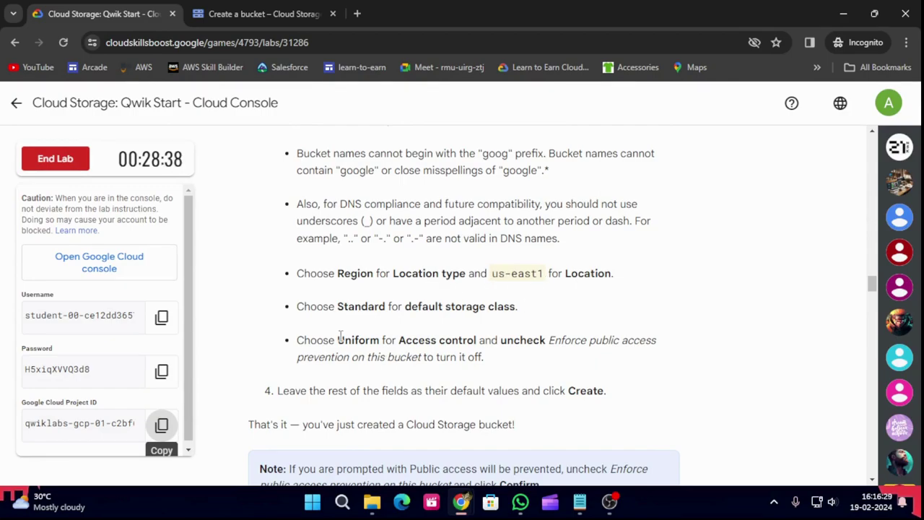
{"action": "left_click", "coordinate": [220, 12]}
{"action": "left_click", "coordinate": [248, 312]}
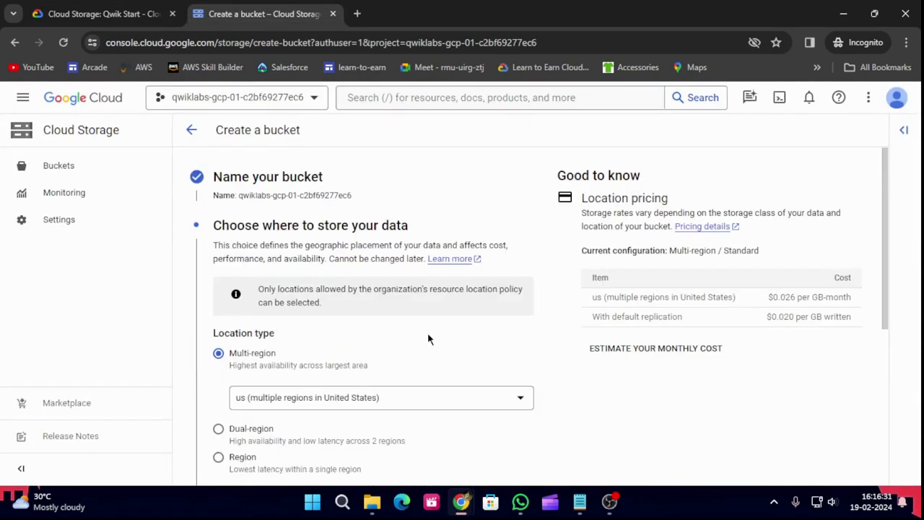
{"action": "scroll", "coordinate": [427, 339], "scroll_direction": "down", "scroll_amount": 2}
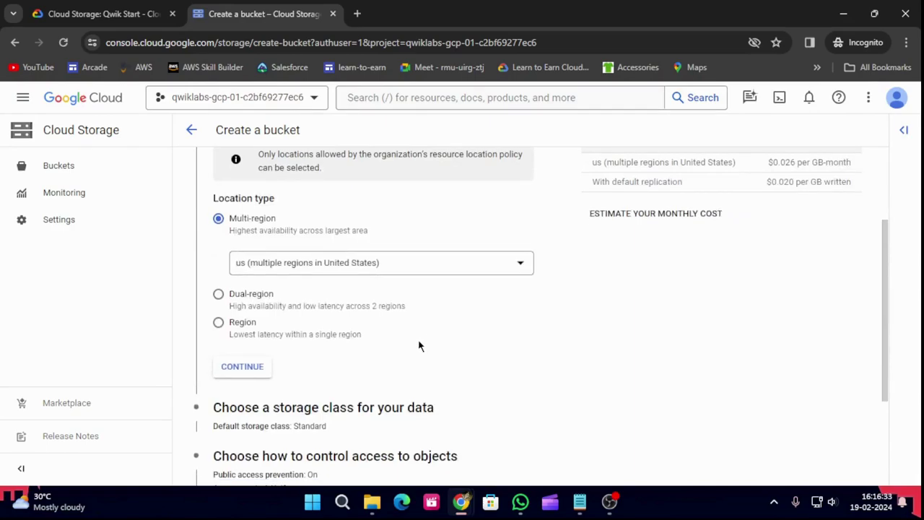
{"action": "left_click", "coordinate": [219, 323]}
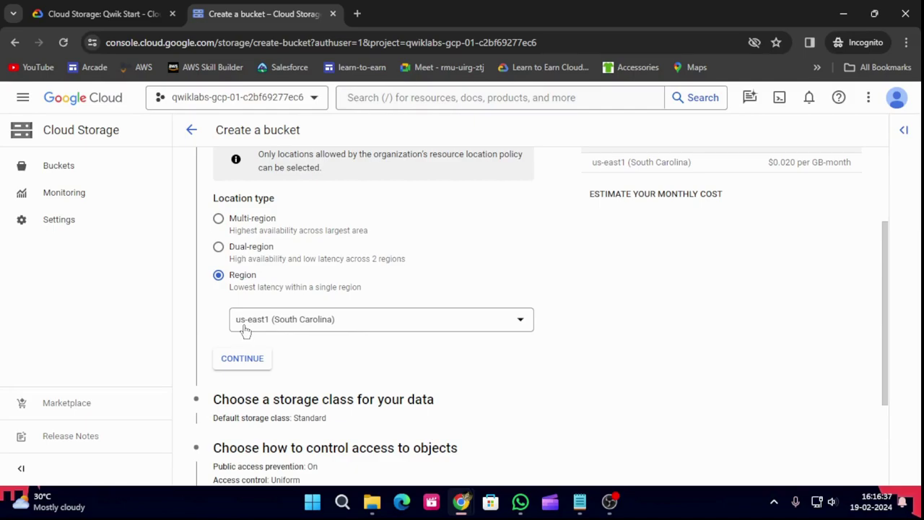
Compare the location with the lab instructions, confirm it, and proceed to the bucket's storage class settings.
{"action": "left_click", "coordinate": [119, 9]}
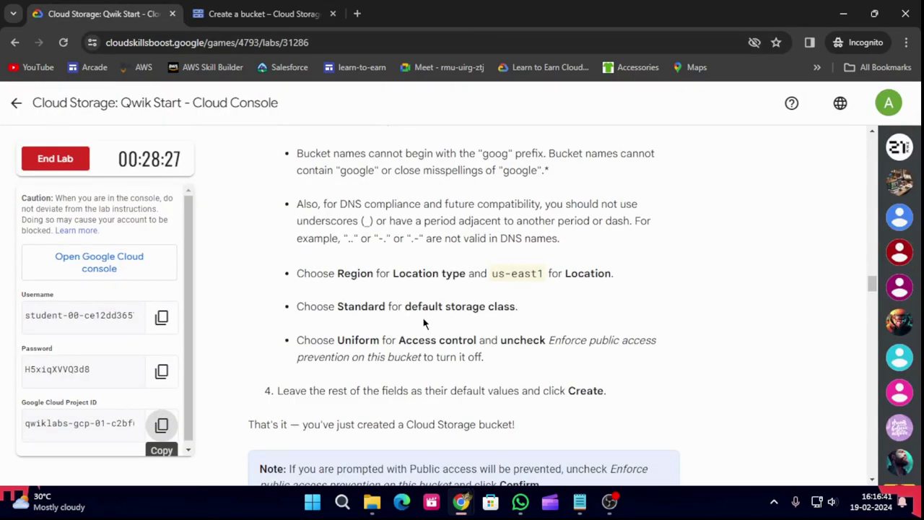
{"action": "scroll", "coordinate": [444, 261], "scroll_direction": "down", "scroll_amount": 1}
{"action": "left_click", "coordinate": [263, 13]}
{"action": "scroll", "coordinate": [282, 308], "scroll_direction": "down", "scroll_amount": 2}
{"action": "left_click", "coordinate": [241, 226]}
{"action": "scroll", "coordinate": [310, 320], "scroll_direction": "down", "scroll_amount": 3}
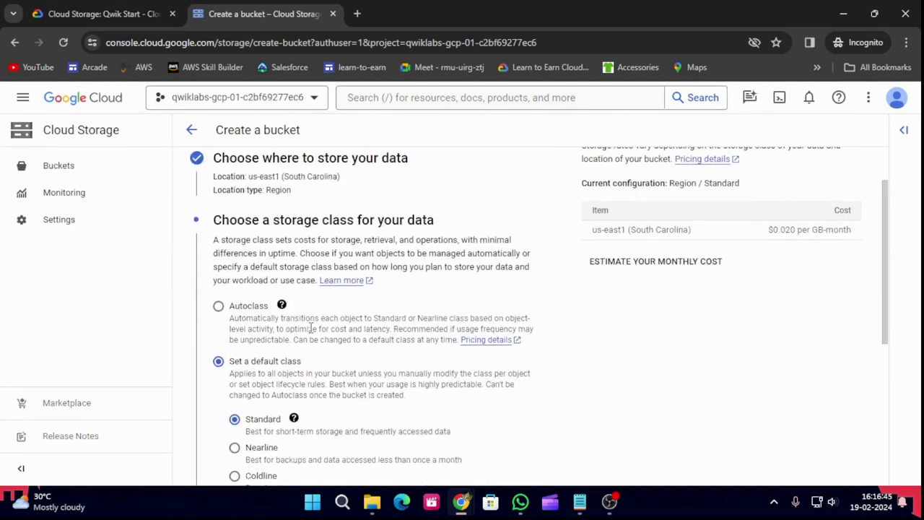
Keep Standard as the default storage class and turn off public access prevention on the bucket, with Uniform access control.
{"action": "left_click", "coordinate": [104, 13]}
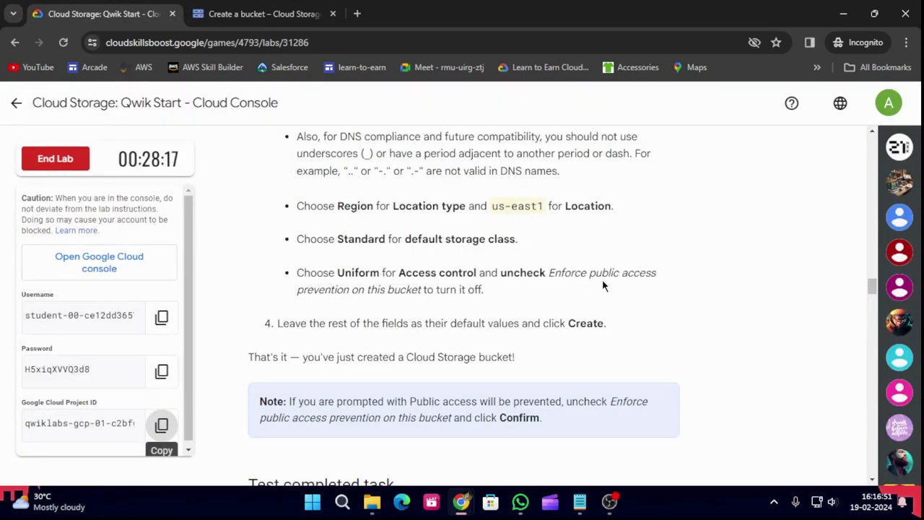
{"action": "left_click", "coordinate": [264, 13]}
{"action": "left_click", "coordinate": [255, 416]}
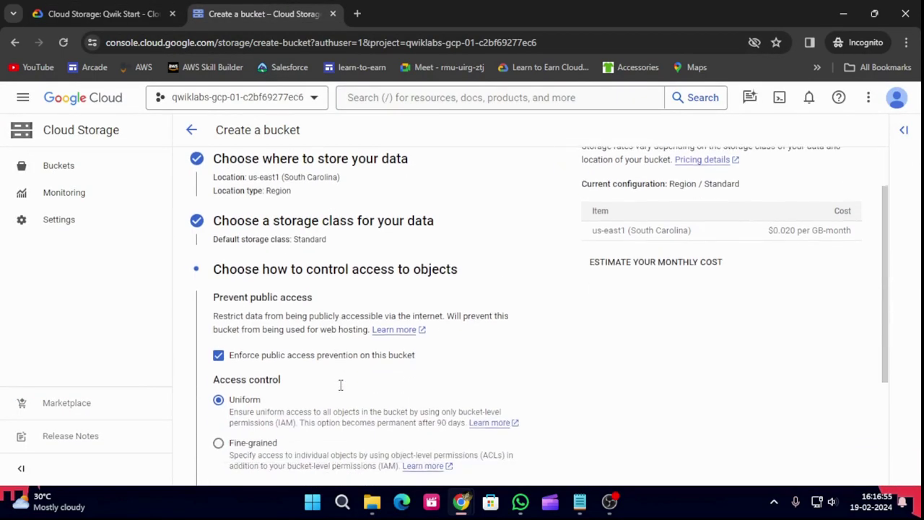
{"action": "scroll", "coordinate": [324, 395], "scroll_direction": "down", "scroll_amount": 1}
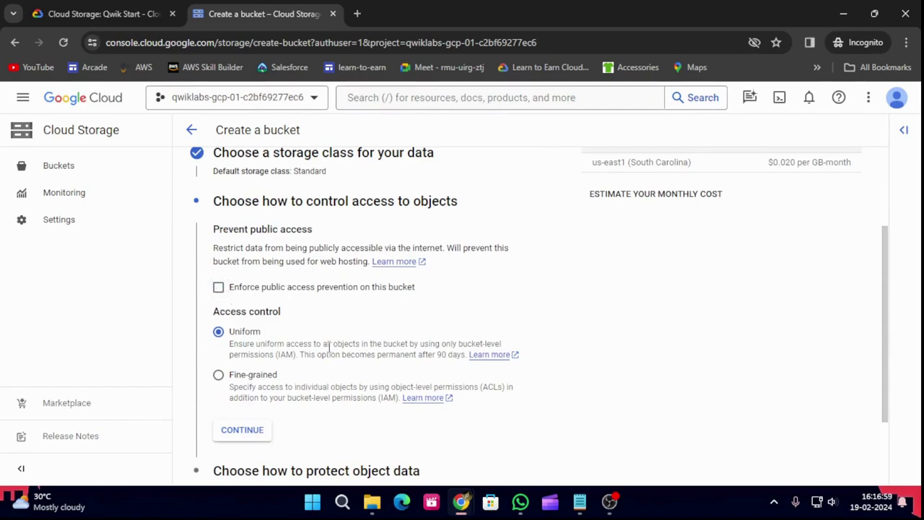
Check the remaining Task 1 instructions, create the bucket with the other settings at their defaults, and dismiss the notification.
{"action": "left_click", "coordinate": [65, 11]}
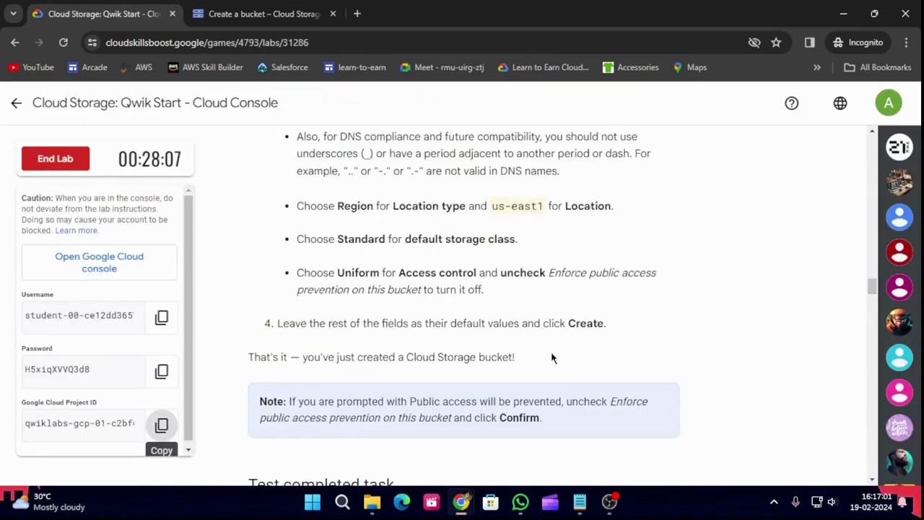
{"action": "scroll", "coordinate": [551, 357], "scroll_direction": "down", "scroll_amount": 1}
{"action": "scroll", "coordinate": [419, 294], "scroll_direction": "down", "scroll_amount": 1}
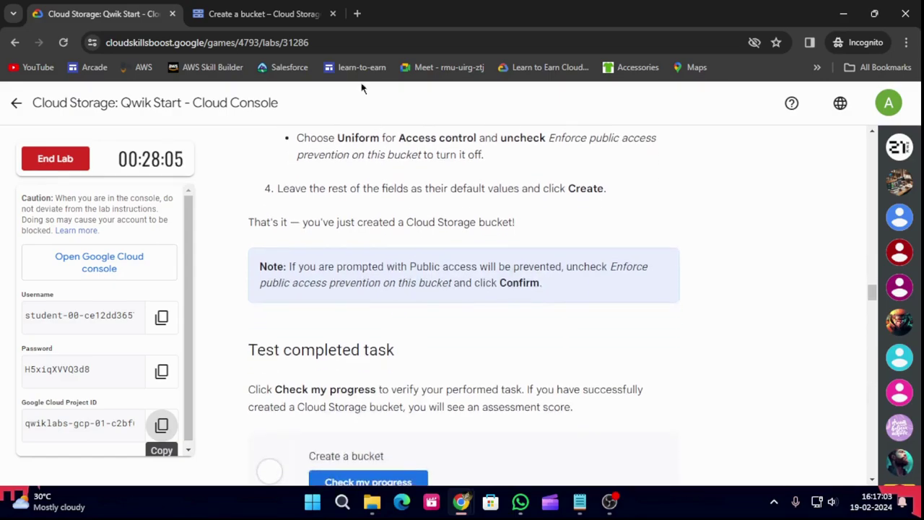
{"action": "left_click", "coordinate": [263, 14]}
{"action": "scroll", "coordinate": [361, 325], "scroll_direction": "down", "scroll_amount": 3}
{"action": "left_click", "coordinate": [214, 457]}
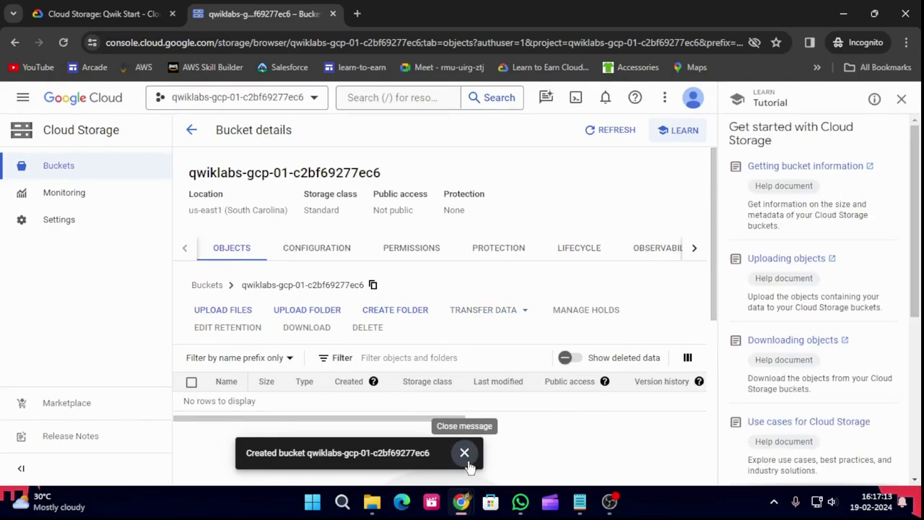
{"action": "left_click", "coordinate": [465, 460]}
Run the lab's progress check for Create a bucket and answer True to the question about unique bucket names.
{"action": "left_click", "coordinate": [101, 13]}
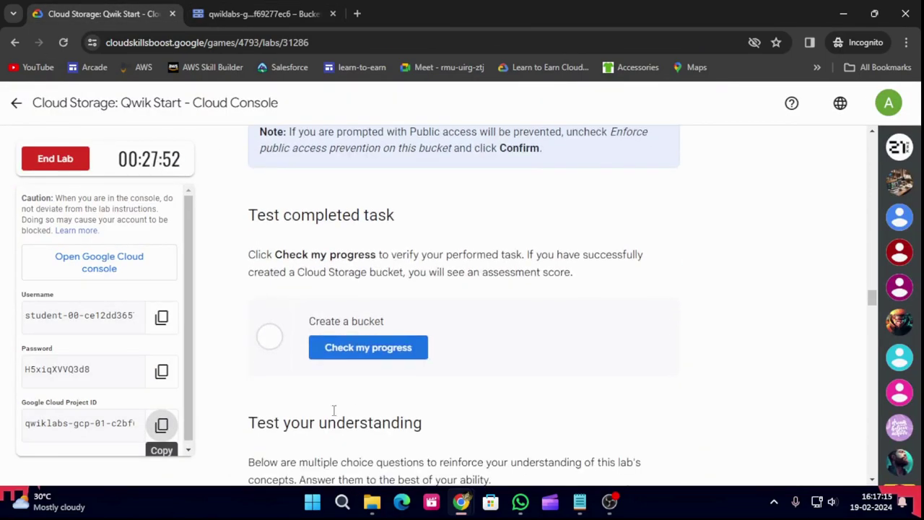
{"action": "left_click", "coordinate": [355, 347]}
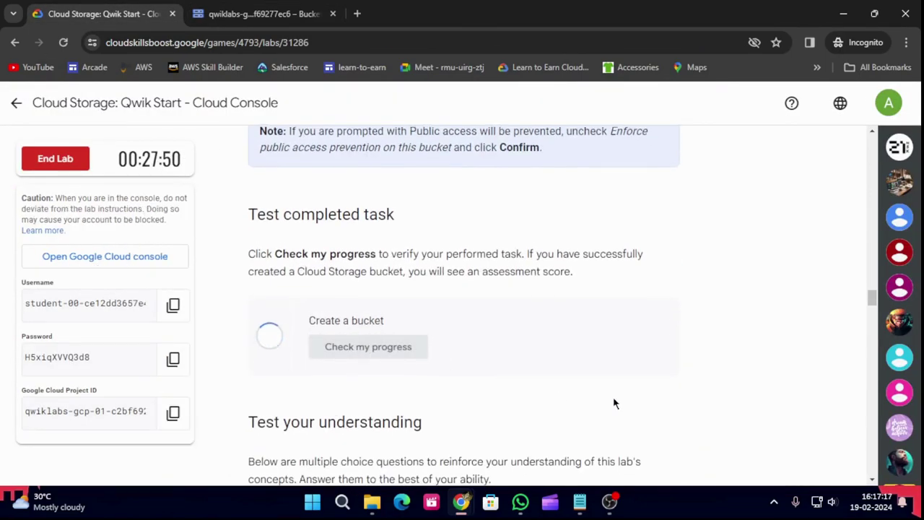
{"action": "scroll", "coordinate": [613, 403], "scroll_direction": "down", "scroll_amount": 4}
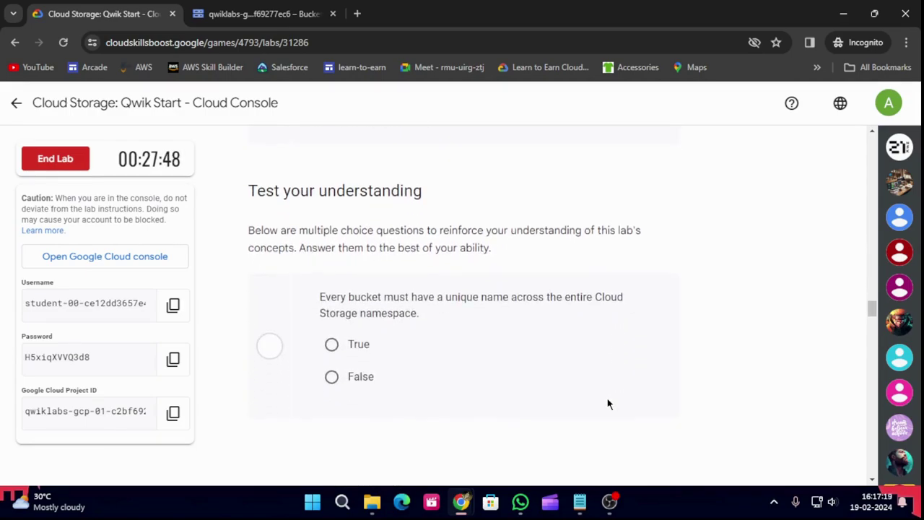
{"action": "left_click", "coordinate": [331, 344]}
{"action": "scroll", "coordinate": [462, 379], "scroll_direction": "down", "scroll_amount": 2}
{"action": "scroll", "coordinate": [469, 390], "scroll_direction": "down", "scroll_amount": 3}
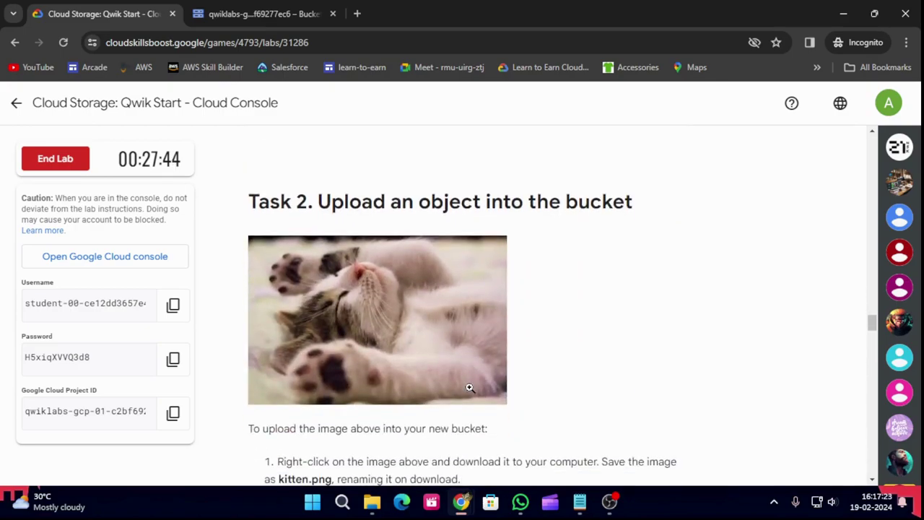
Save the kitten image from Task 2 to the Downloads folder as a PNG named kitten.
{"action": "right_click", "coordinate": [364, 332]}
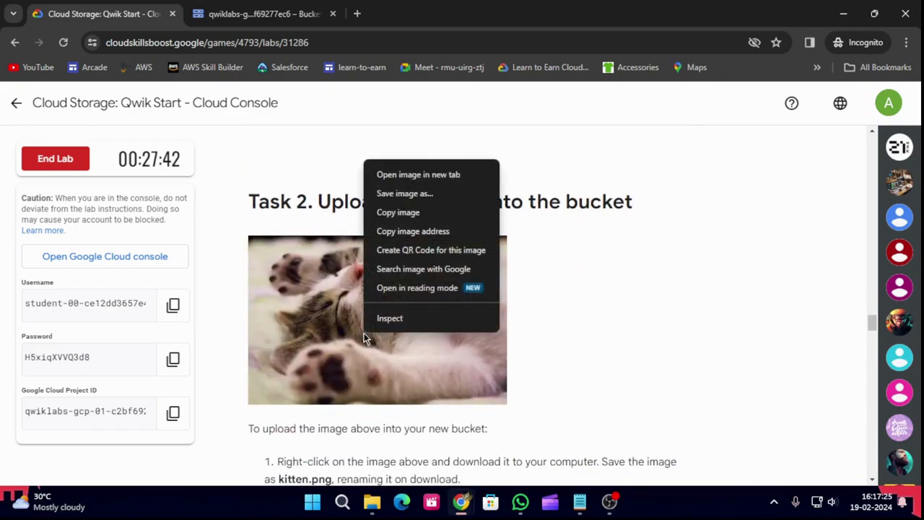
{"action": "left_click", "coordinate": [404, 193]}
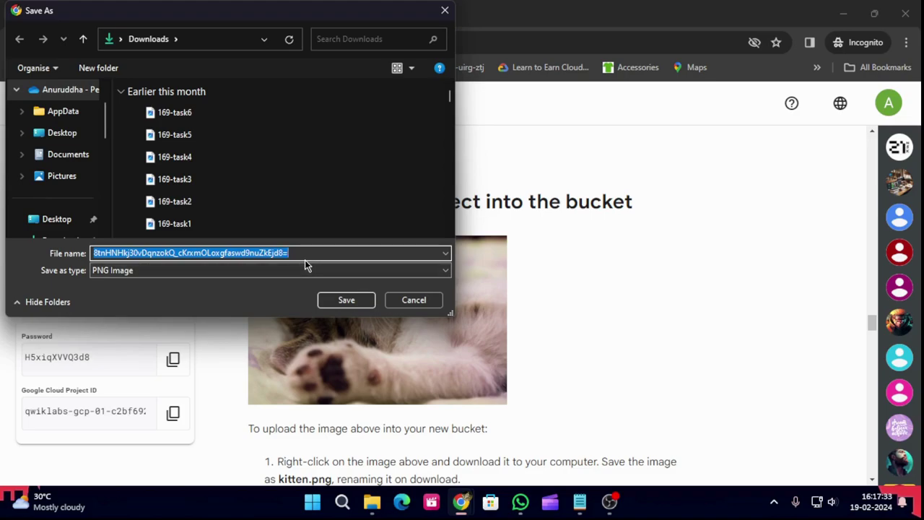
{"action": "key", "text": "BackSpace"}
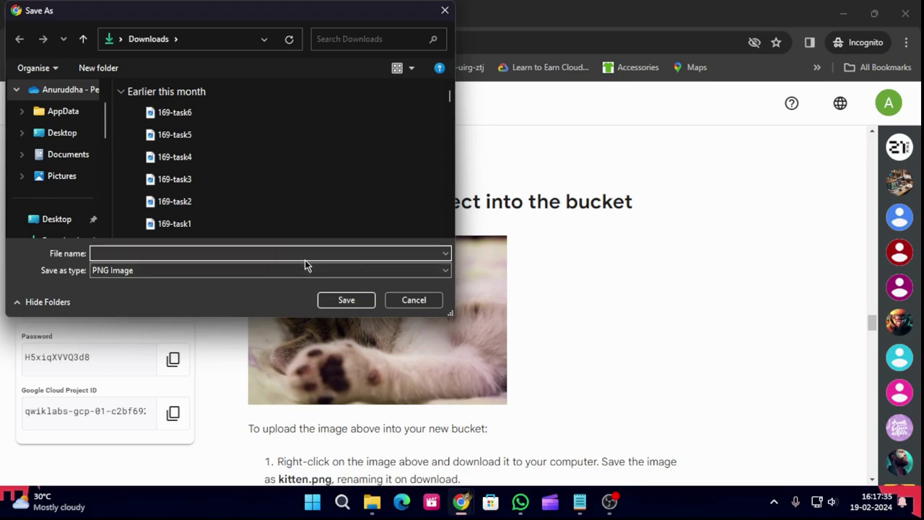
{"action": "type", "text": "kitten"}
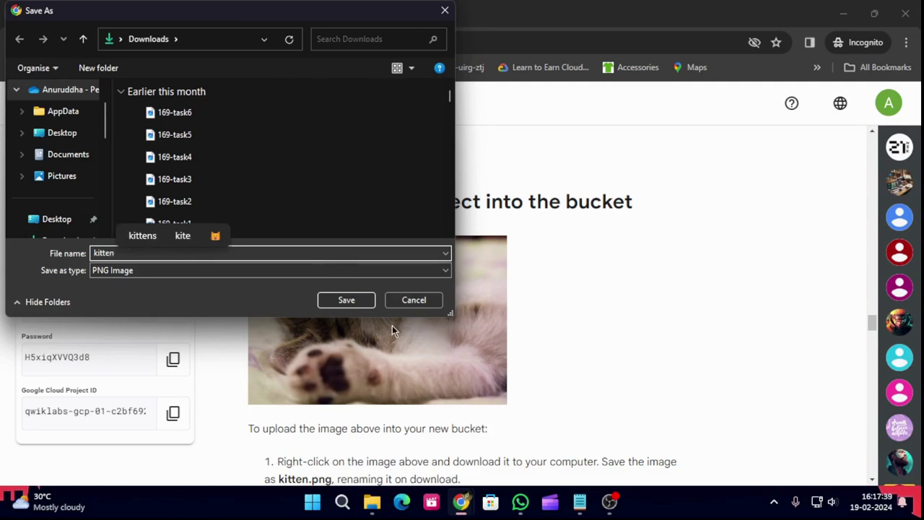
{"action": "left_click", "coordinate": [349, 307]}
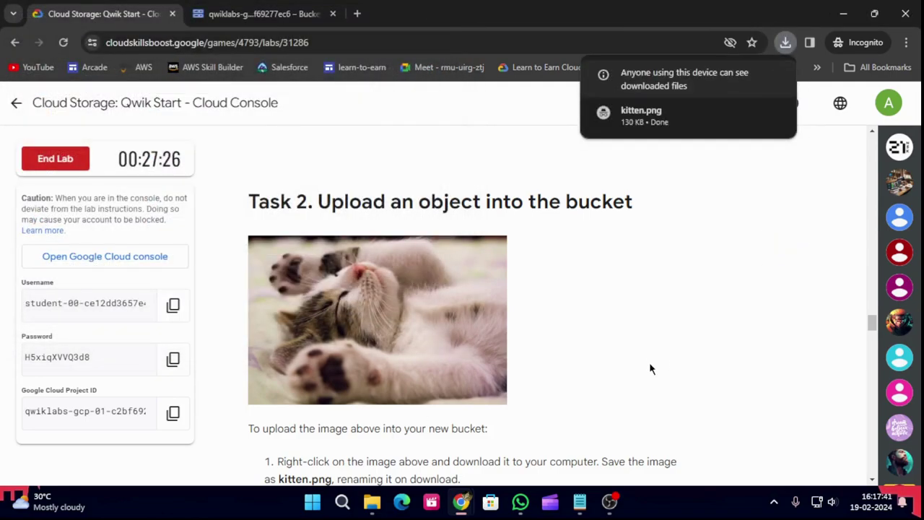
Follow the Task 2 instructions to upload kitten.png from Downloads into the bucket, and dismiss the Cloud Storage tutorial.
{"action": "scroll", "coordinate": [399, 389], "scroll_direction": "down", "scroll_amount": 1}
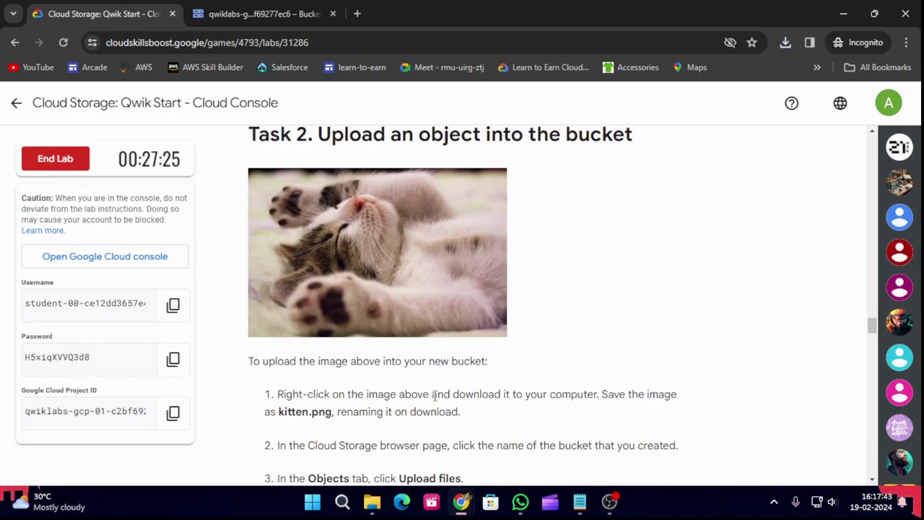
{"action": "scroll", "coordinate": [449, 391], "scroll_direction": "down", "scroll_amount": 1}
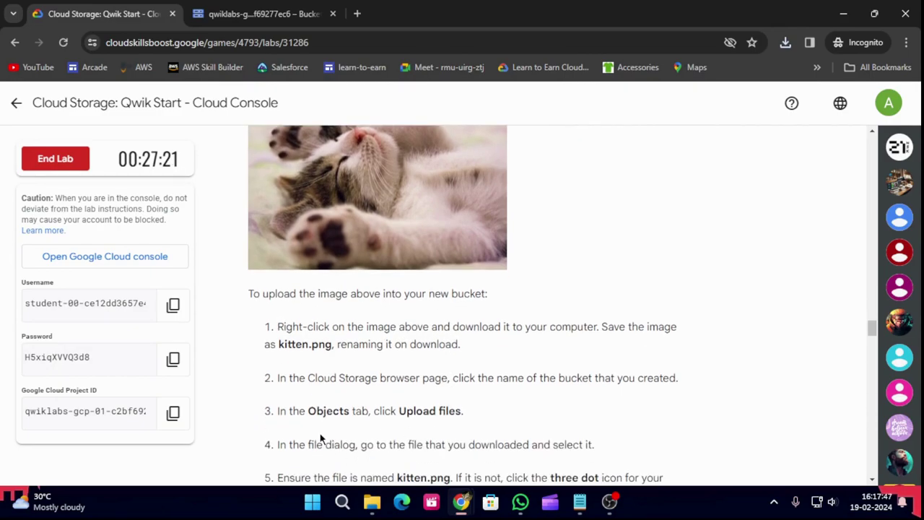
{"action": "scroll", "coordinate": [460, 415], "scroll_direction": "down", "scroll_amount": 2}
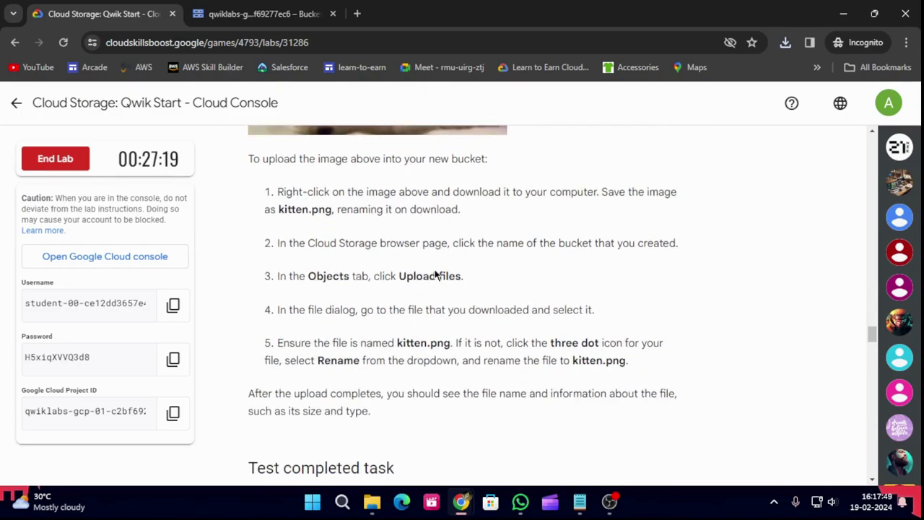
{"action": "scroll", "coordinate": [503, 418], "scroll_direction": "down", "scroll_amount": 2}
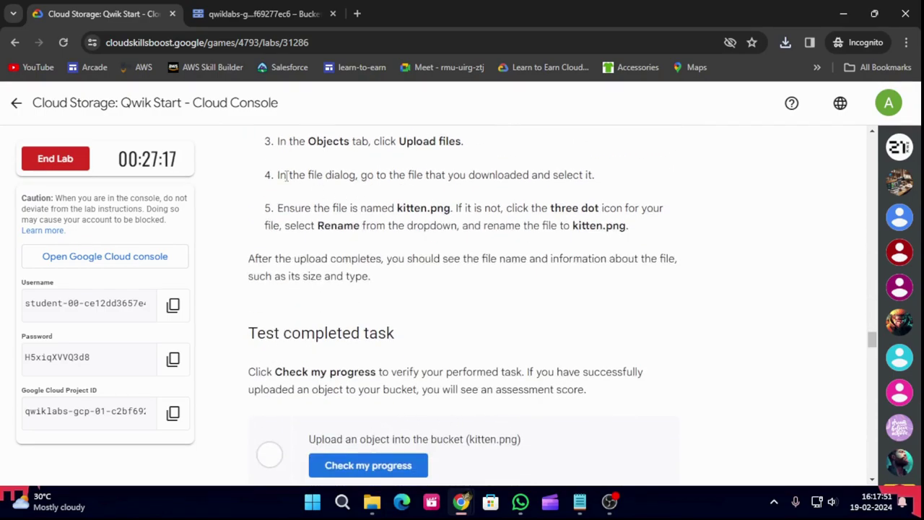
{"action": "left_click", "coordinate": [263, 14]}
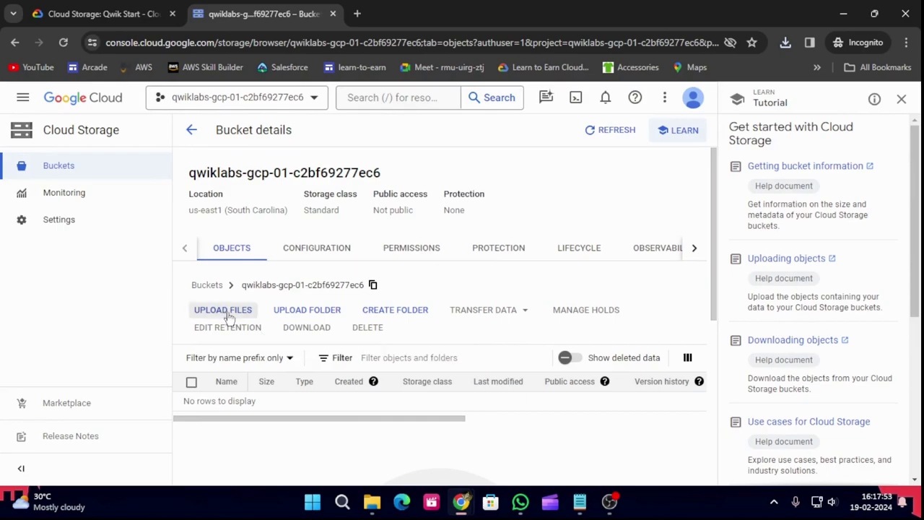
{"action": "left_click", "coordinate": [101, 14]}
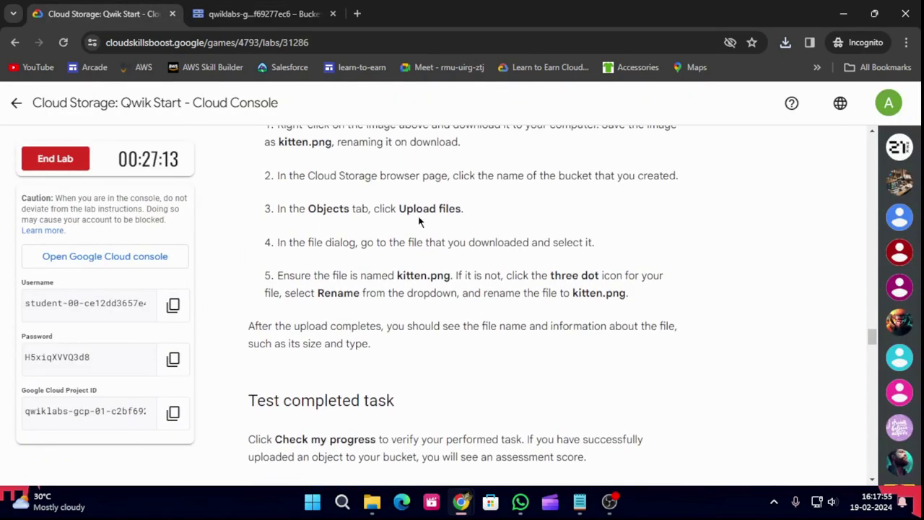
{"action": "left_click", "coordinate": [241, 12]}
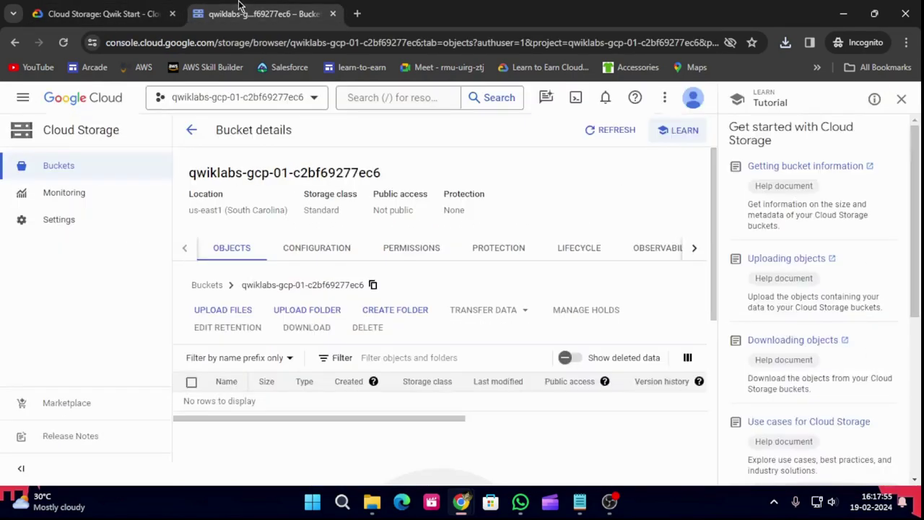
{"action": "left_click", "coordinate": [236, 315]}
{"action": "left_click", "coordinate": [181, 113]}
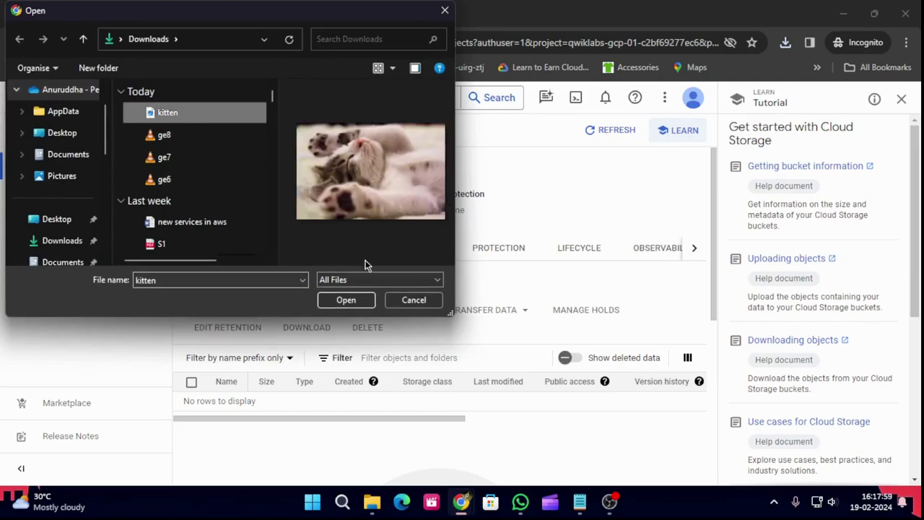
{"action": "left_click", "coordinate": [348, 299]}
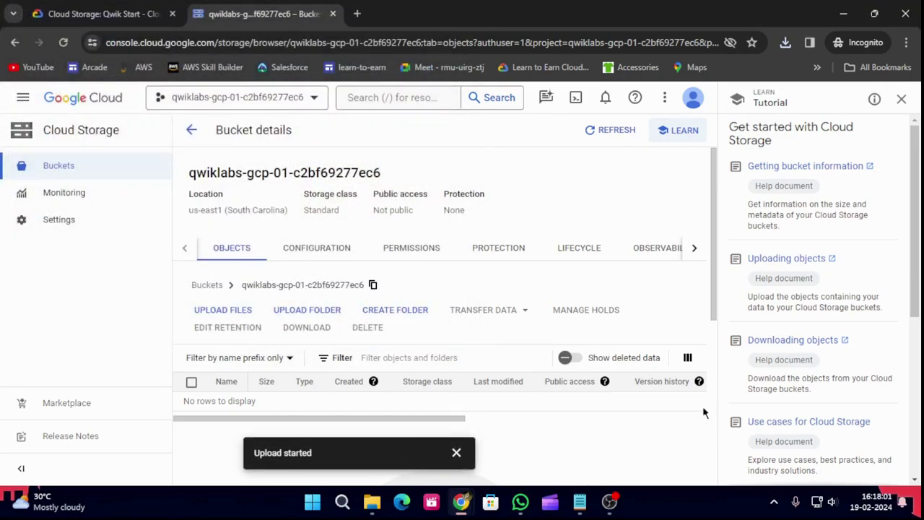
{"action": "left_click", "coordinate": [901, 99]}
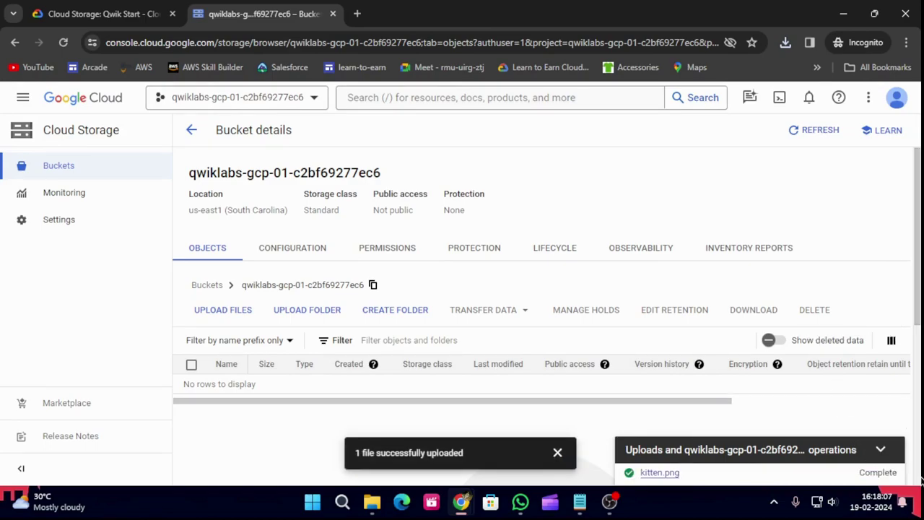
{"action": "left_click", "coordinate": [192, 130]}
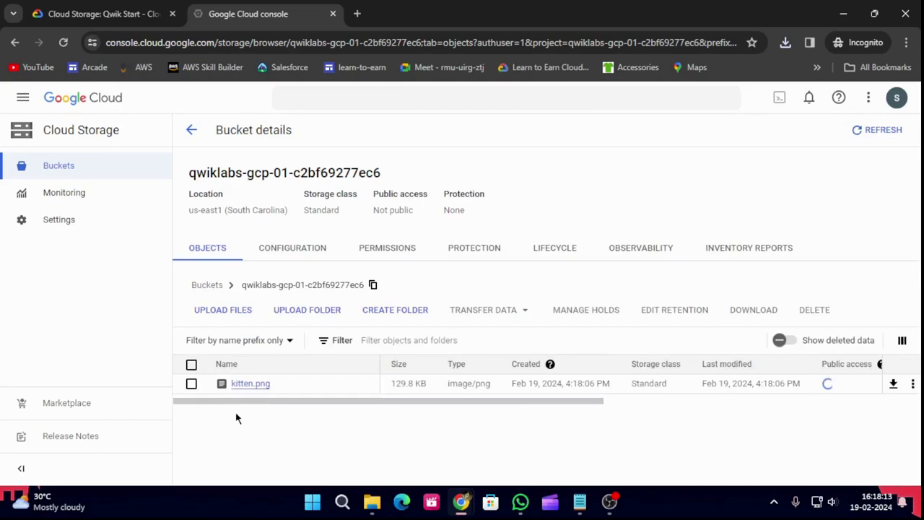
Run the lab's progress check for the kitten.png upload and answer True to the question about unique object names within a bucket.
{"action": "left_click", "coordinate": [45, 5]}
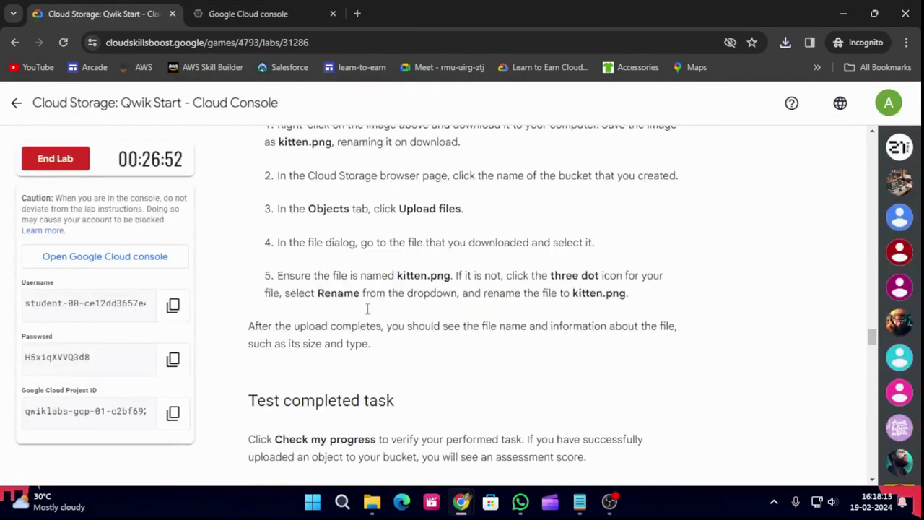
{"action": "scroll", "coordinate": [367, 298], "scroll_direction": "down", "scroll_amount": 2}
{"action": "left_click", "coordinate": [361, 404]}
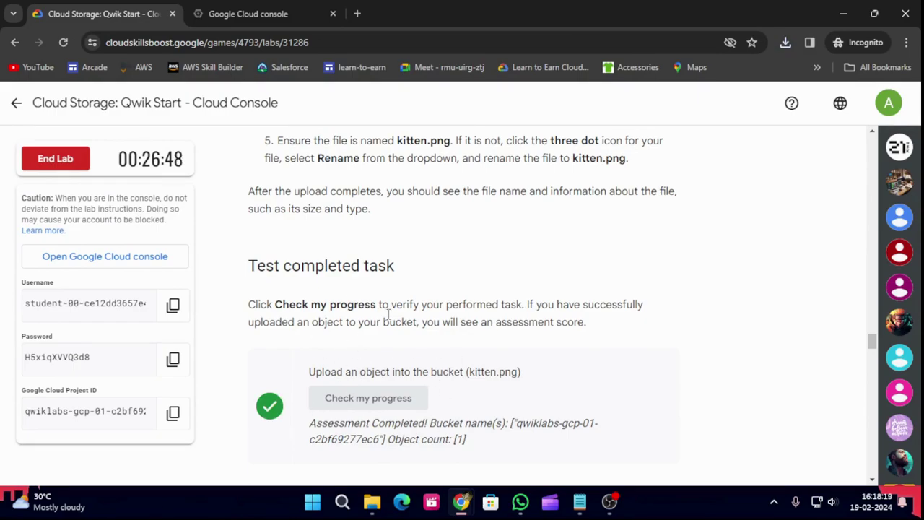
{"action": "scroll", "coordinate": [368, 303], "scroll_direction": "down", "scroll_amount": 4}
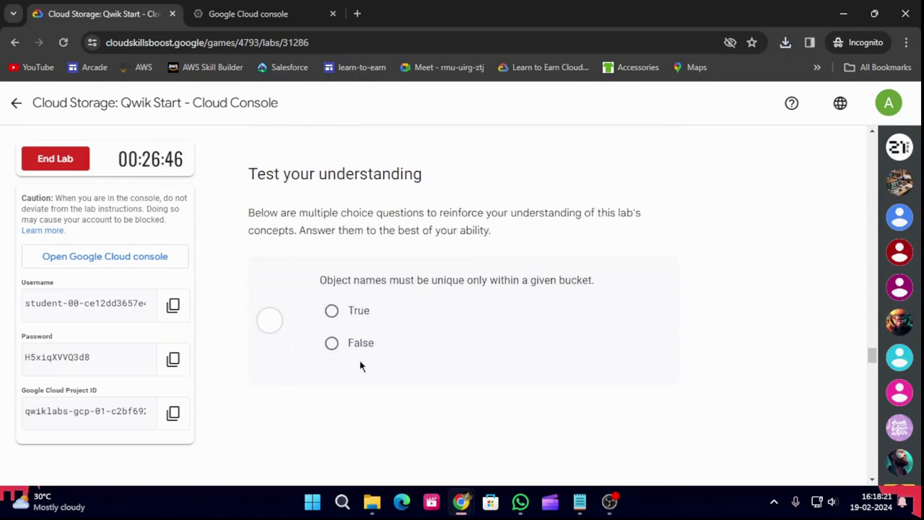
{"action": "left_click", "coordinate": [332, 310]}
Read the Task 3 instructions on public sharing and look over the kitten.png actions and the bucket's permissions.
{"action": "scroll", "coordinate": [363, 353], "scroll_direction": "down", "scroll_amount": 4}
{"action": "scroll", "coordinate": [370, 396], "scroll_direction": "down", "scroll_amount": 1}
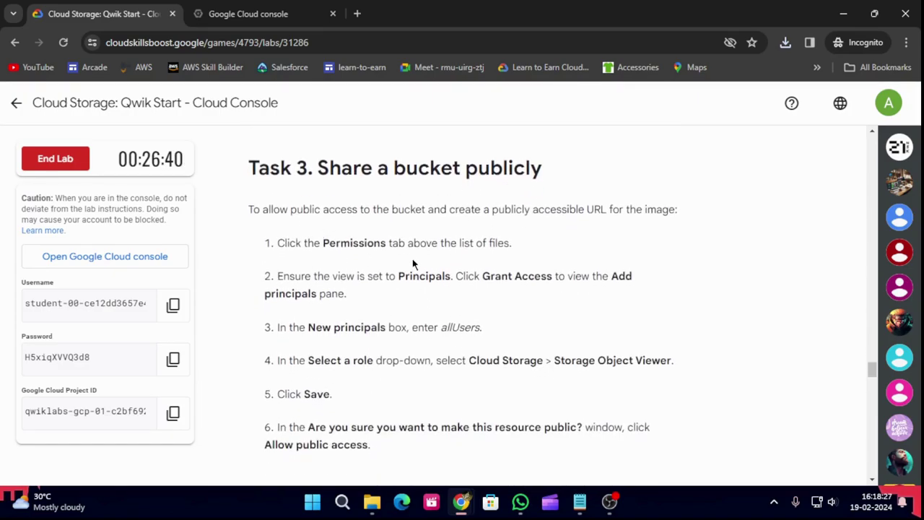
{"action": "left_click", "coordinate": [275, 12]}
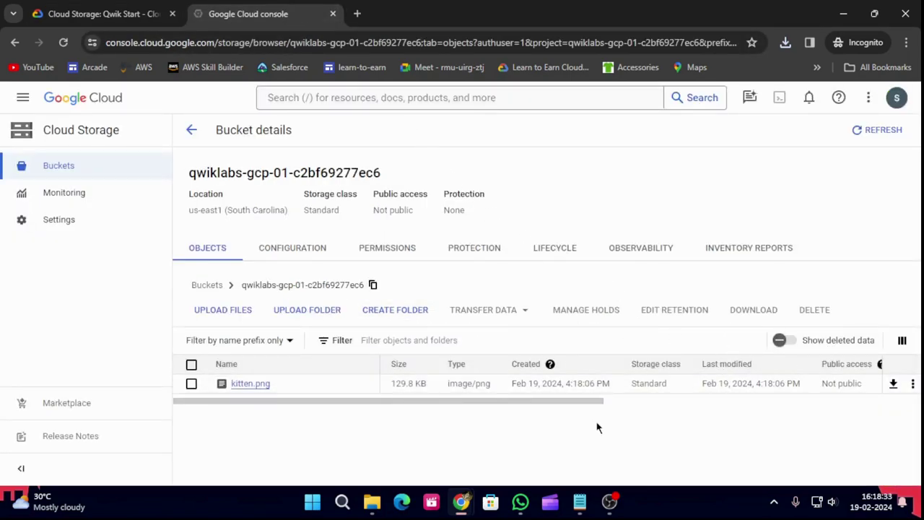
{"action": "left_click", "coordinate": [911, 385]}
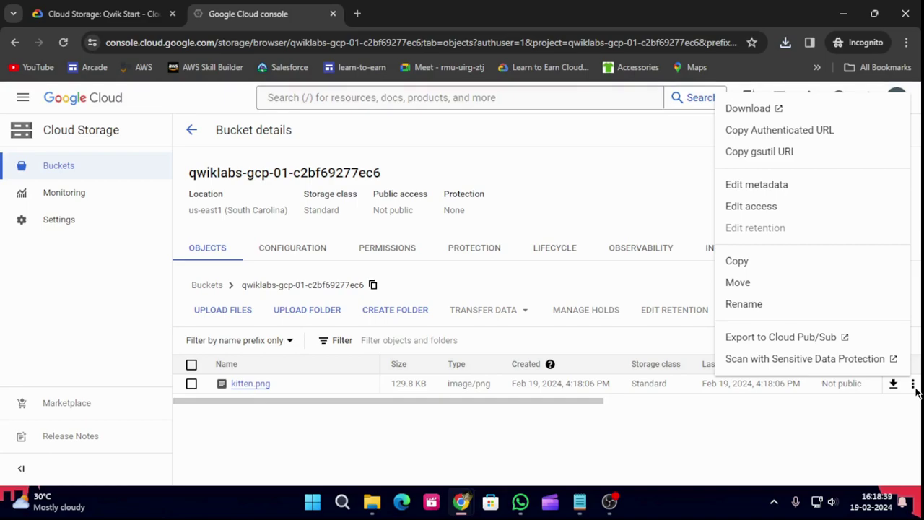
{"action": "left_click", "coordinate": [377, 249]}
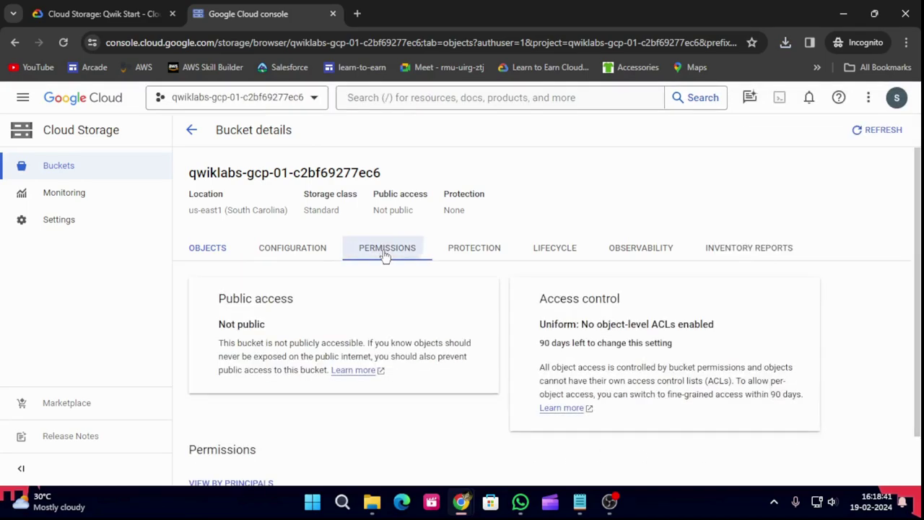
{"action": "left_click", "coordinate": [195, 262]}
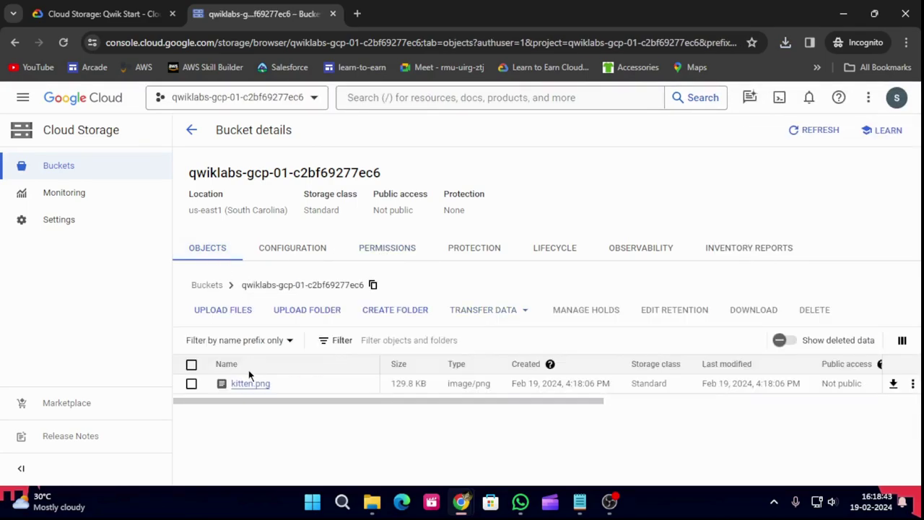
Try to edit the access of kitten.png from its object details, and return to the bucket's object list.
{"action": "left_click", "coordinate": [249, 383]}
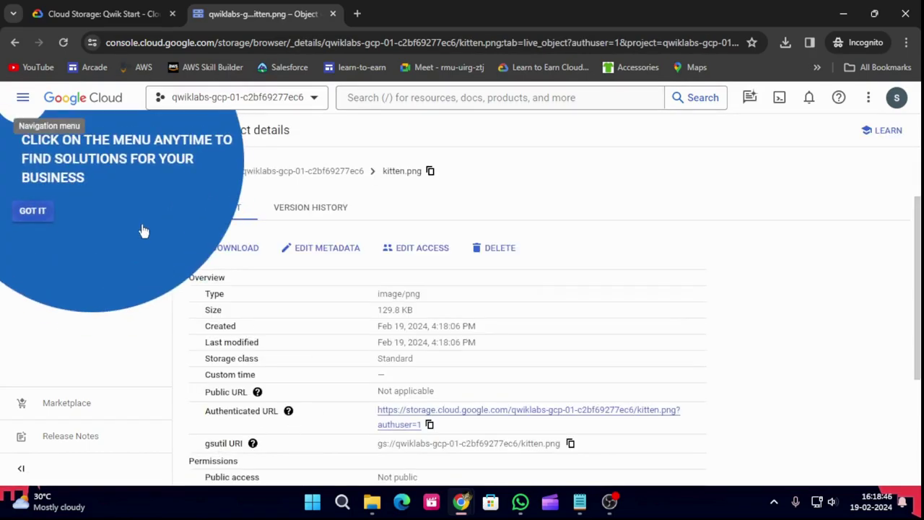
{"action": "left_click", "coordinate": [20, 209]}
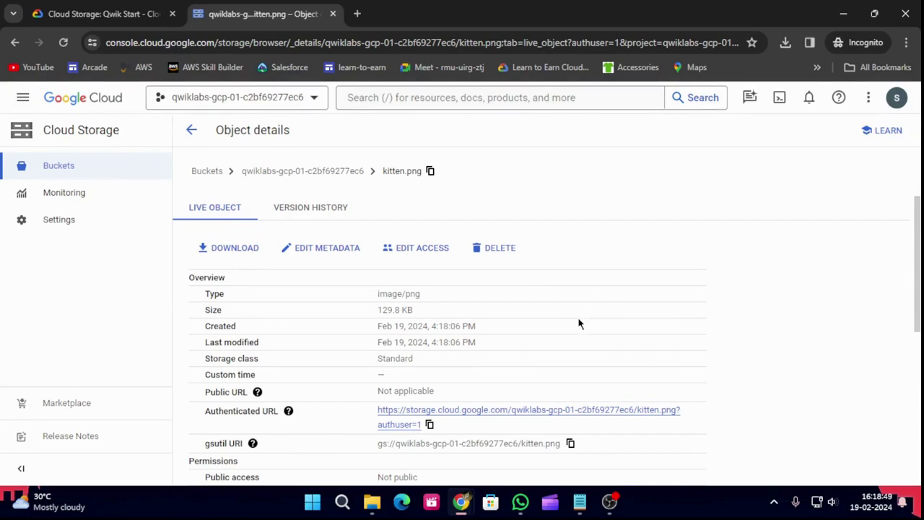
{"action": "scroll", "coordinate": [579, 323], "scroll_direction": "down", "scroll_amount": 3}
{"action": "scroll", "coordinate": [579, 322], "scroll_direction": "up", "scroll_amount": 3}
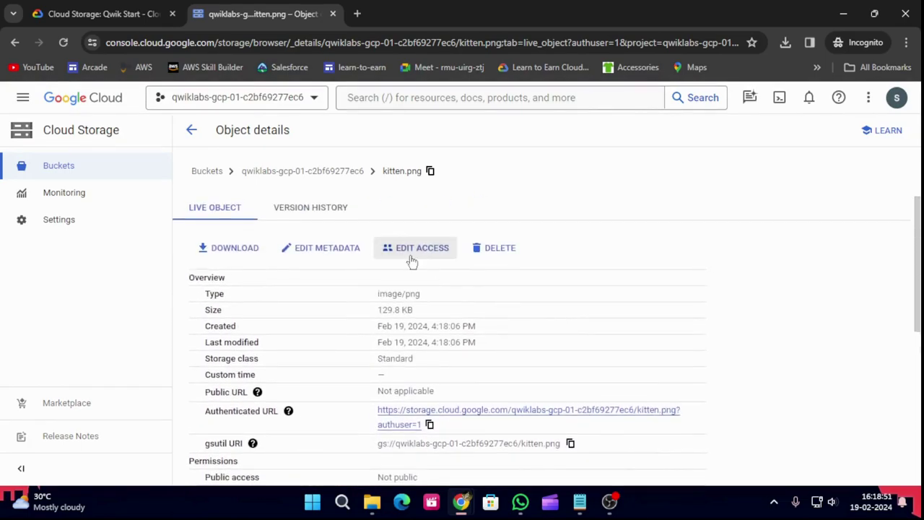
{"action": "left_click", "coordinate": [412, 259]}
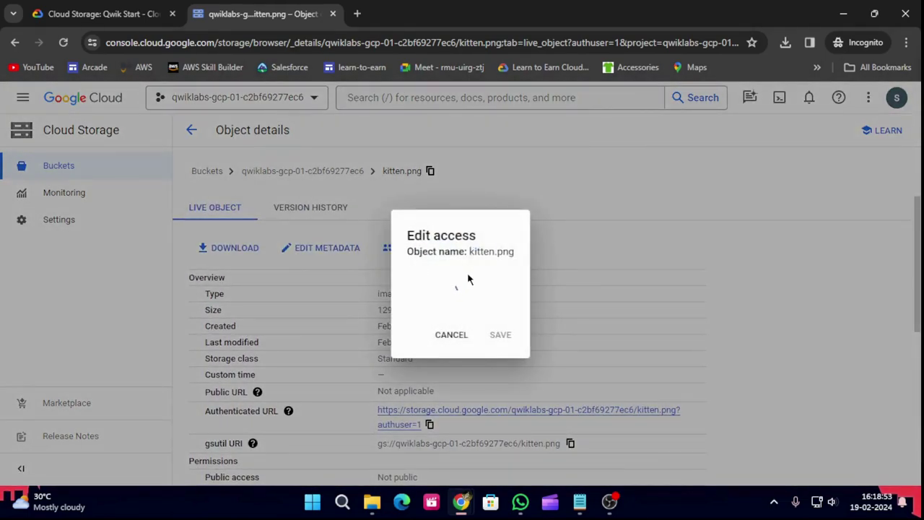
{"action": "left_click", "coordinate": [122, 13]}
{"action": "left_click", "coordinate": [241, 14]}
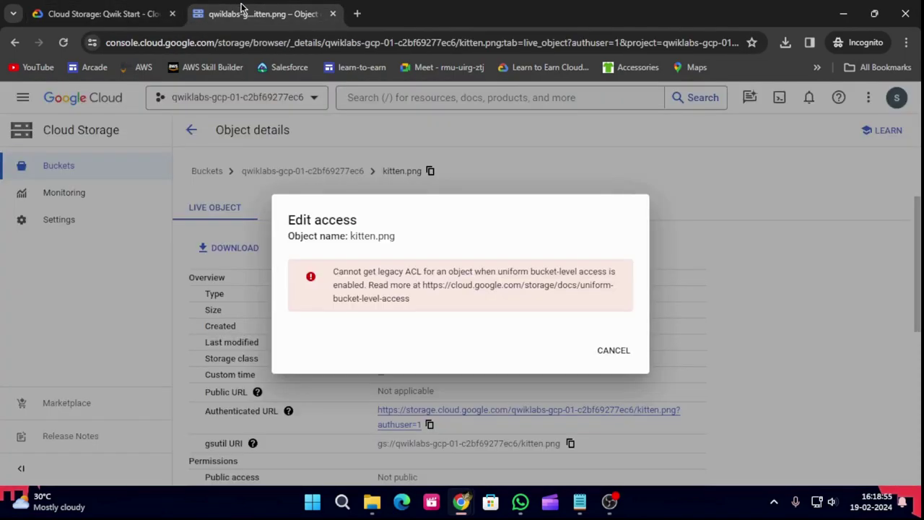
{"action": "left_click", "coordinate": [612, 350]}
{"action": "scroll", "coordinate": [435, 397], "scroll_direction": "down", "scroll_amount": 4}
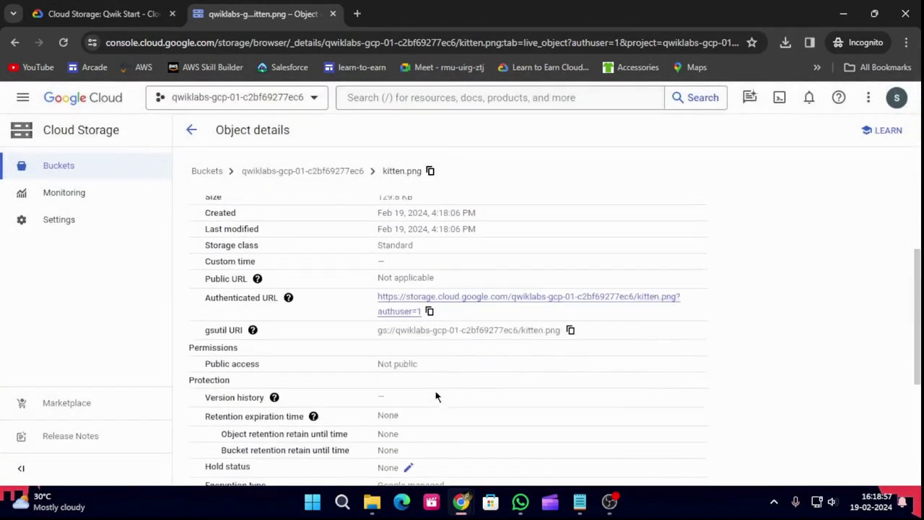
{"action": "scroll", "coordinate": [418, 408], "scroll_direction": "up", "scroll_amount": 5}
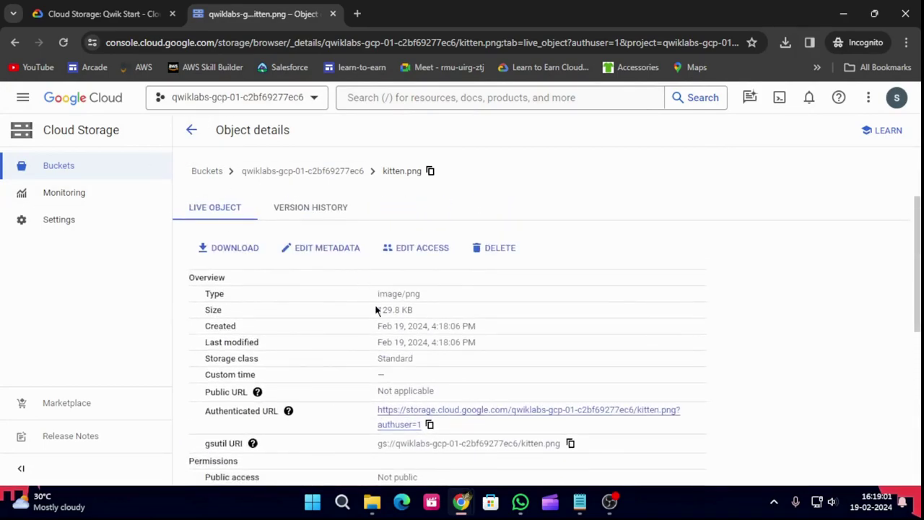
{"action": "left_click", "coordinate": [191, 130]}
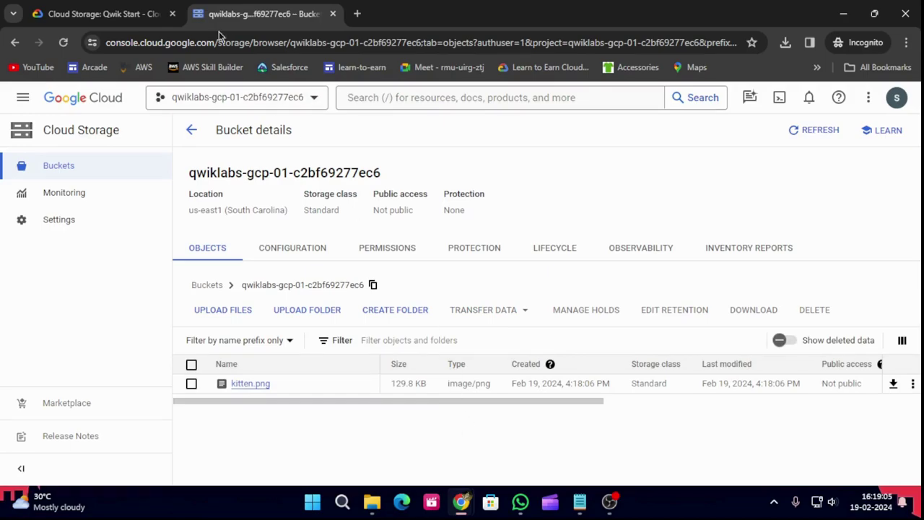
Follow the Task 3 instructions to begin granting access to the bucket from its permissions, viewed by principals.
{"action": "left_click", "coordinate": [105, 14]}
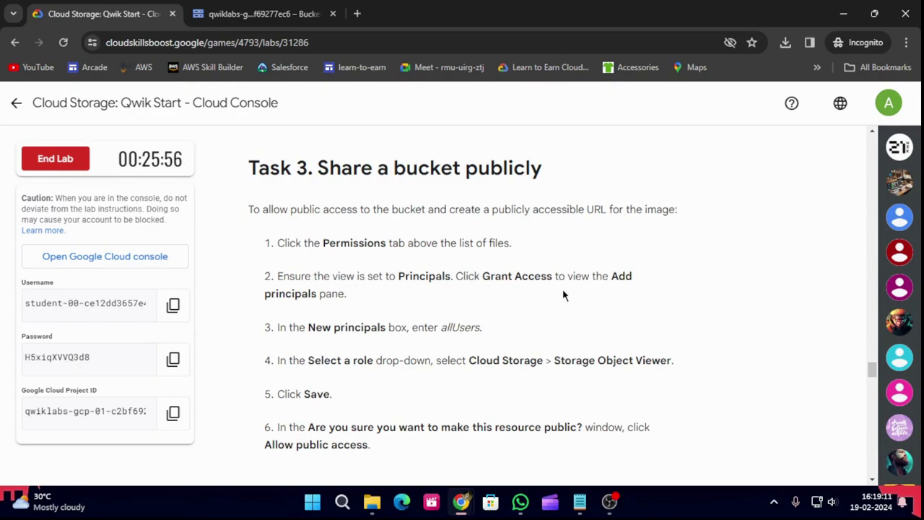
{"action": "key", "text": "ctrl+Tab"}
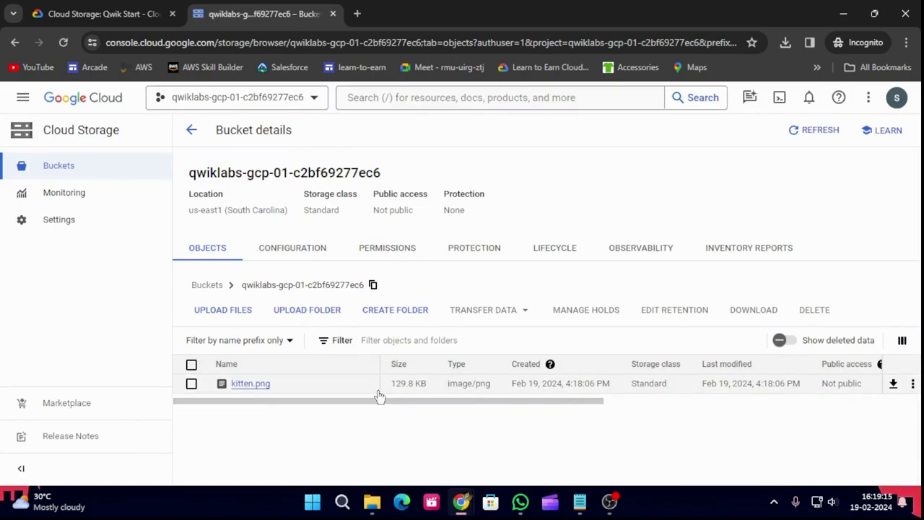
{"action": "left_click", "coordinate": [397, 253]}
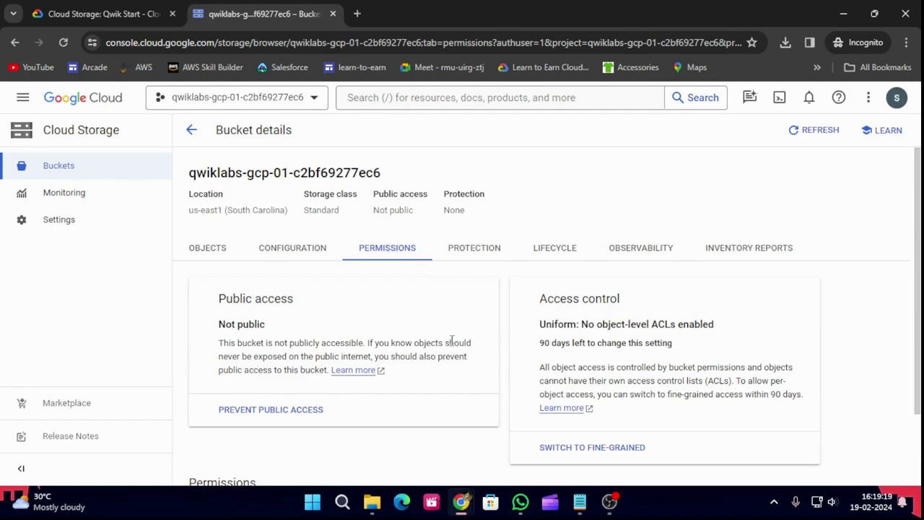
{"action": "scroll", "coordinate": [452, 341], "scroll_direction": "down", "scroll_amount": 2}
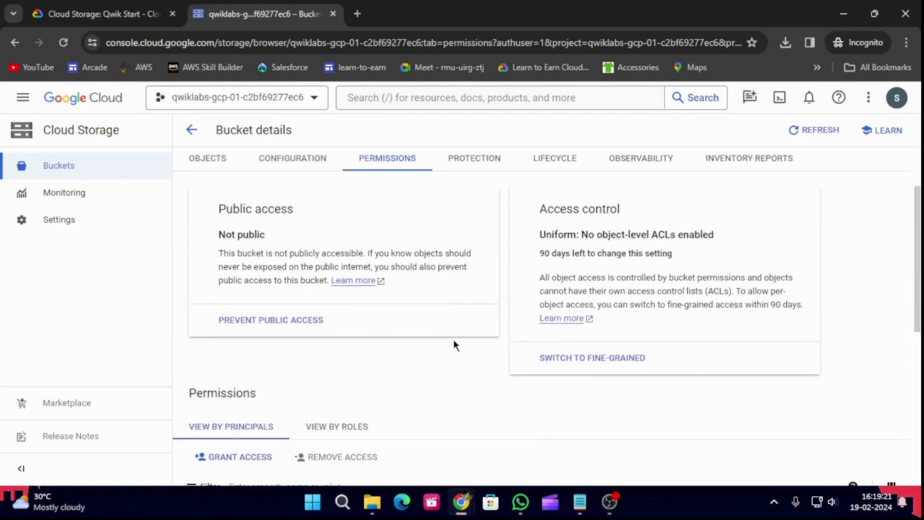
{"action": "scroll", "coordinate": [453, 346], "scroll_direction": "down", "scroll_amount": 3}
{"action": "scroll", "coordinate": [434, 347], "scroll_direction": "down", "scroll_amount": 3}
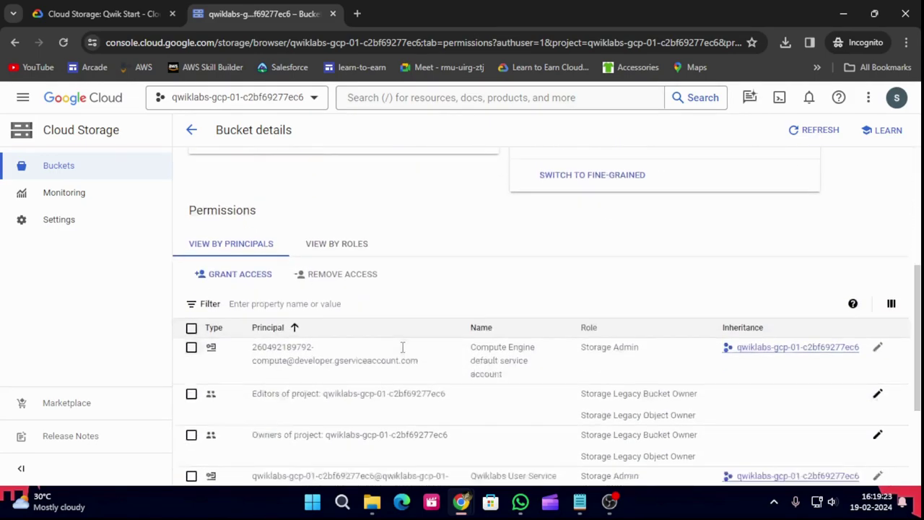
{"action": "left_click", "coordinate": [242, 189]}
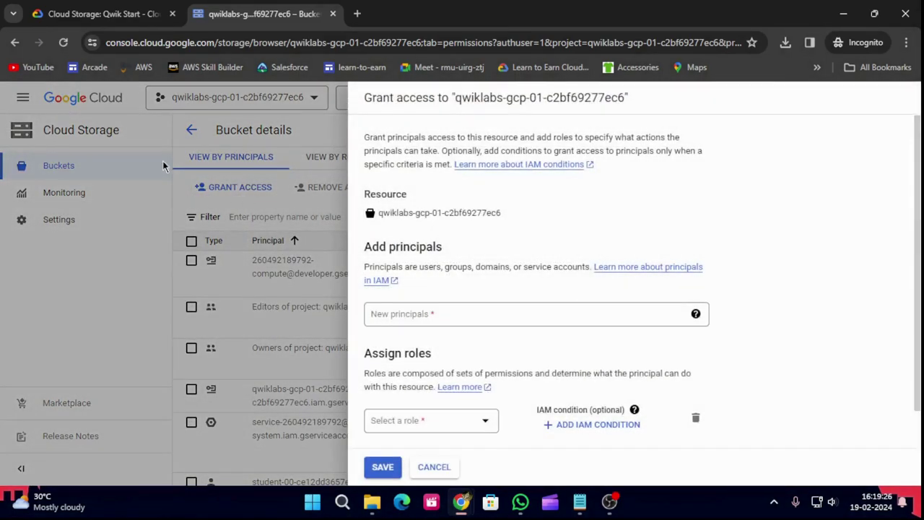
Take the principal name from the lab instructions and add allUsers as a new principal for the bucket.
{"action": "left_click", "coordinate": [101, 13]}
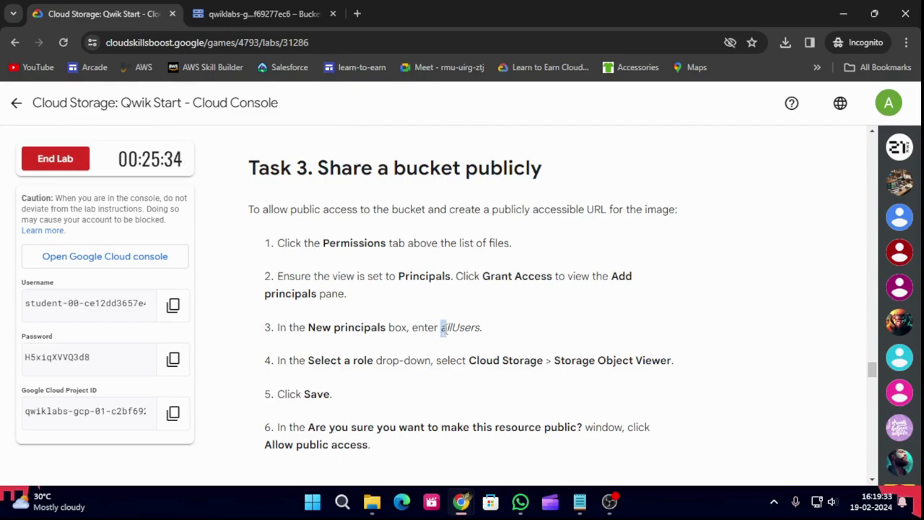
{"action": "left_click_drag", "start_coordinate": [444, 328], "coordinate": [471, 329]}
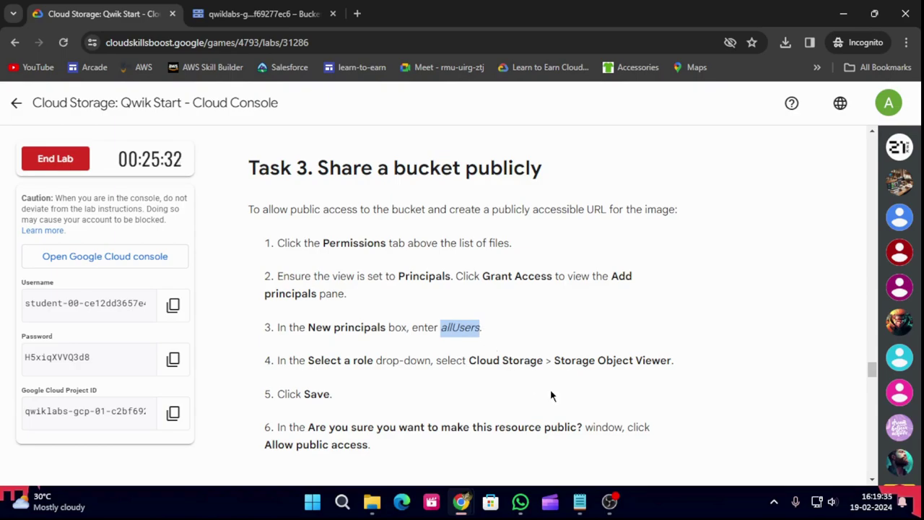
{"action": "left_click", "coordinate": [239, 16]}
{"action": "left_click", "coordinate": [524, 318]}
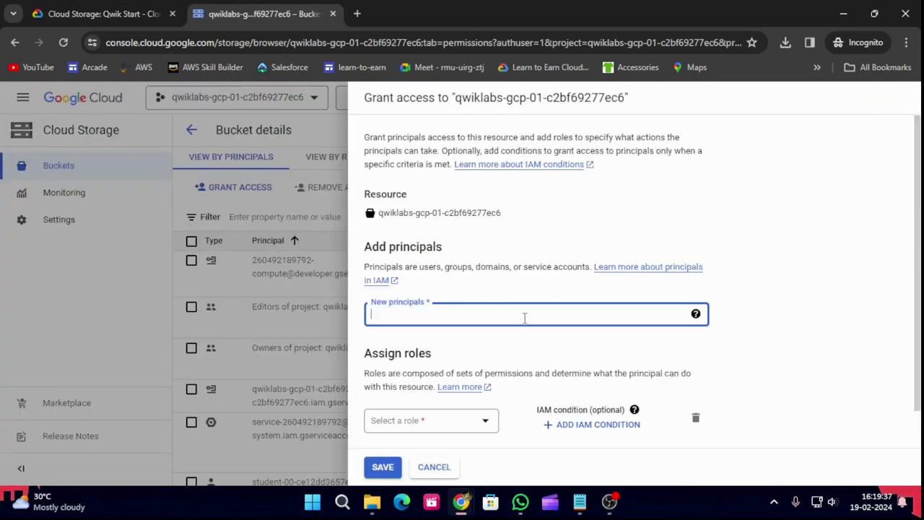
{"action": "type", "text": "allUsers"}
Assign the Cloud Storage role Storage Object Viewer to the allUsers principal, as the lab instructs.
{"action": "left_click", "coordinate": [72, 13]}
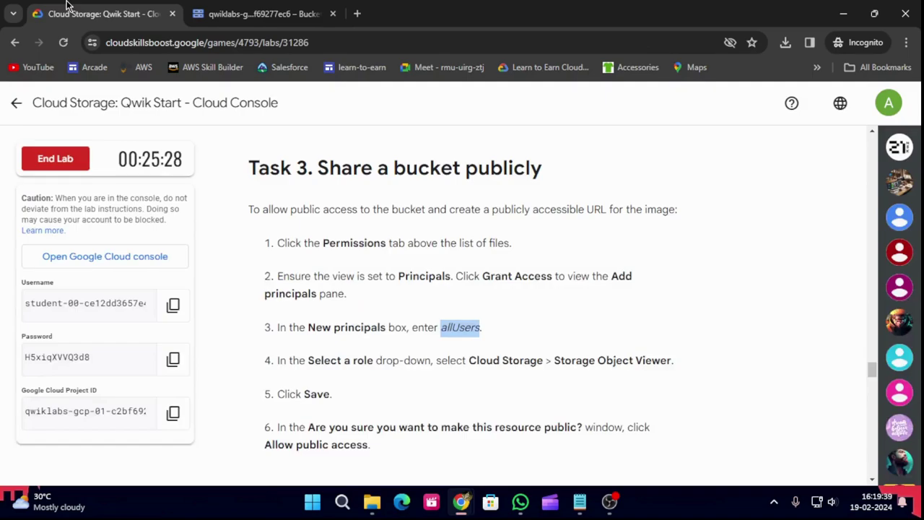
{"action": "scroll", "coordinate": [453, 354], "scroll_direction": "down", "scroll_amount": 1}
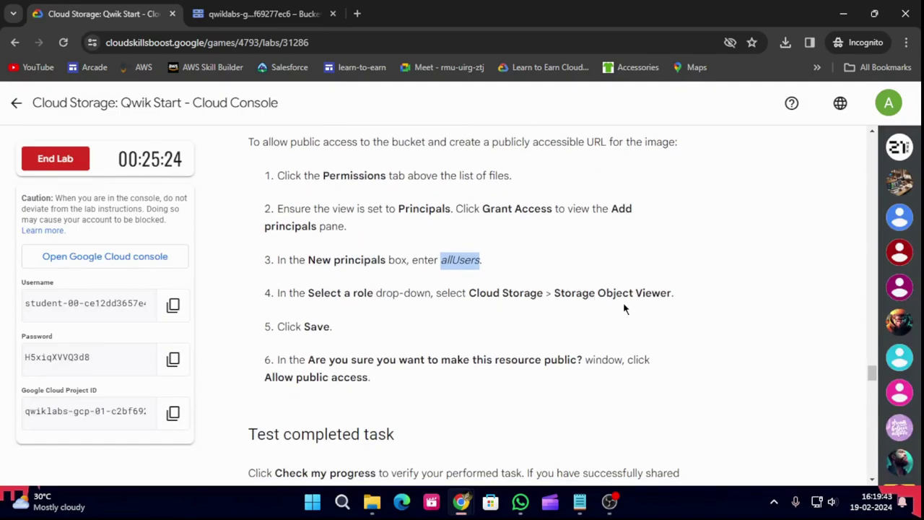
{"action": "left_click", "coordinate": [267, 13]}
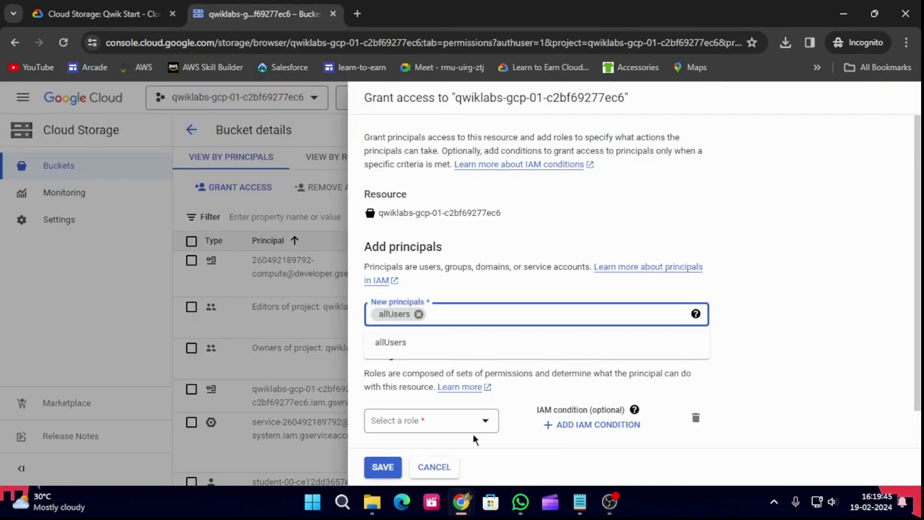
{"action": "scroll", "coordinate": [475, 405], "scroll_direction": "down", "scroll_amount": 1}
{"action": "left_click", "coordinate": [470, 379]}
{"action": "left_click", "coordinate": [444, 262]}
{"action": "left_click", "coordinate": [443, 261]}
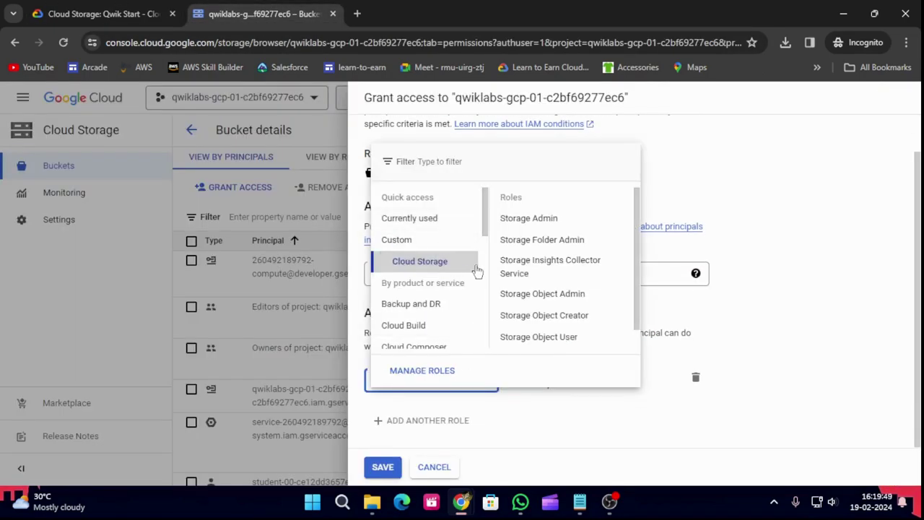
{"action": "scroll", "coordinate": [563, 336], "scroll_direction": "down", "scroll_amount": 1}
{"action": "left_click", "coordinate": [564, 339]}
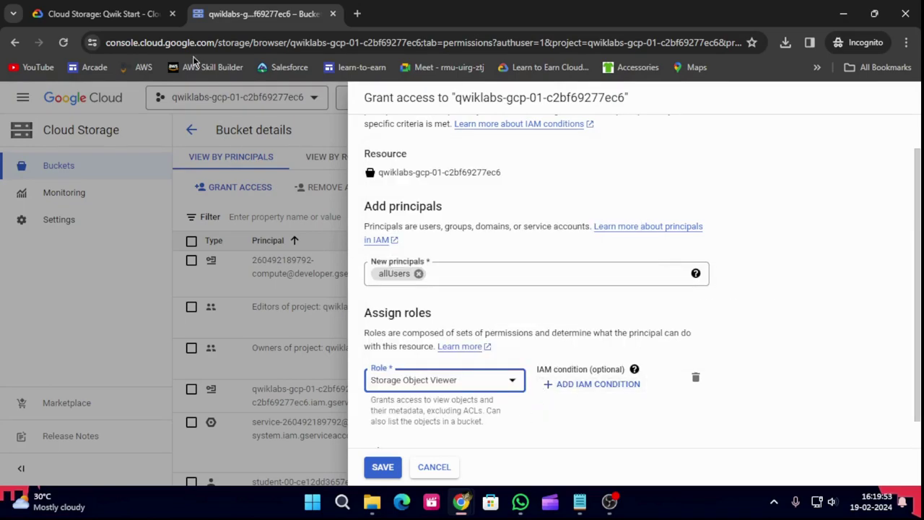
Save the allUsers access grant as instructed in the lab and allow public access to the bucket.
{"action": "left_click", "coordinate": [108, 6]}
{"action": "scroll", "coordinate": [354, 347], "scroll_direction": "down", "scroll_amount": 3}
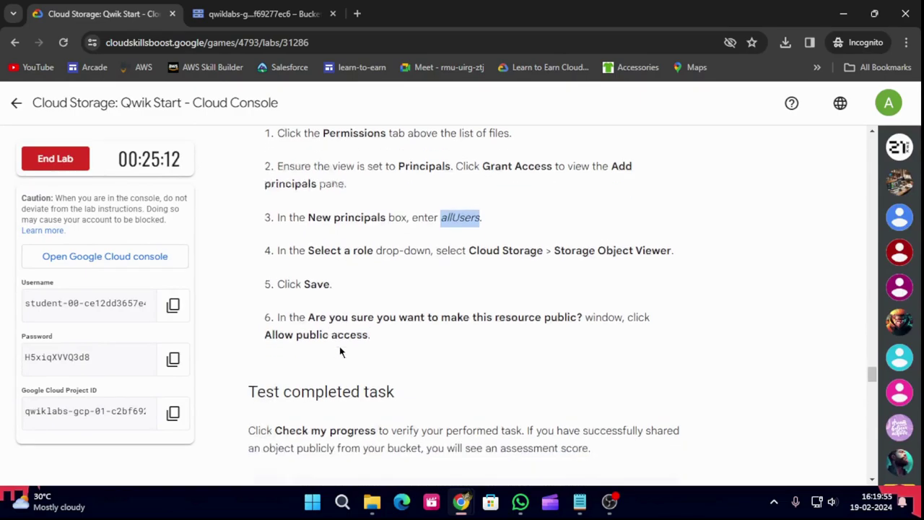
{"action": "left_click", "coordinate": [260, 13]}
{"action": "scroll", "coordinate": [554, 428], "scroll_direction": "down", "scroll_amount": 1}
{"action": "left_click", "coordinate": [383, 466]}
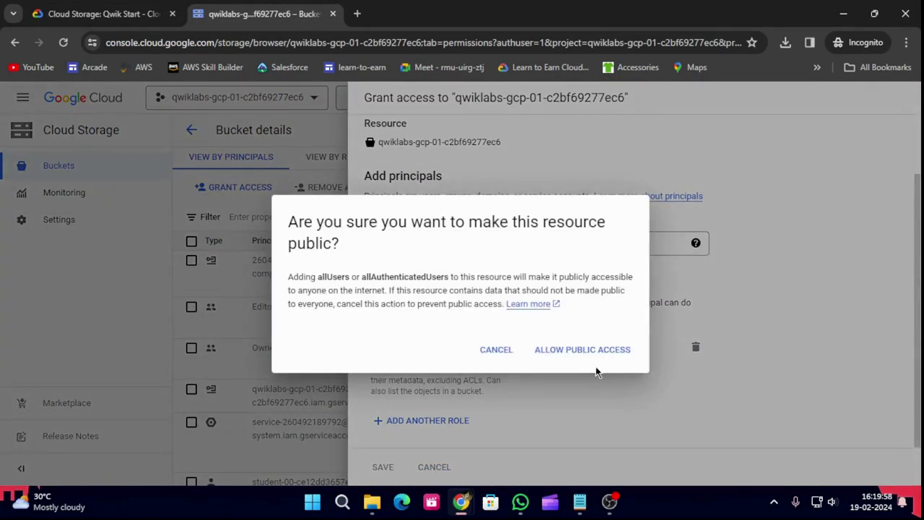
{"action": "left_click", "coordinate": [553, 354]}
Run the lab's progress check for sharing the kitten.png object publicly.
{"action": "left_click", "coordinate": [97, 13]}
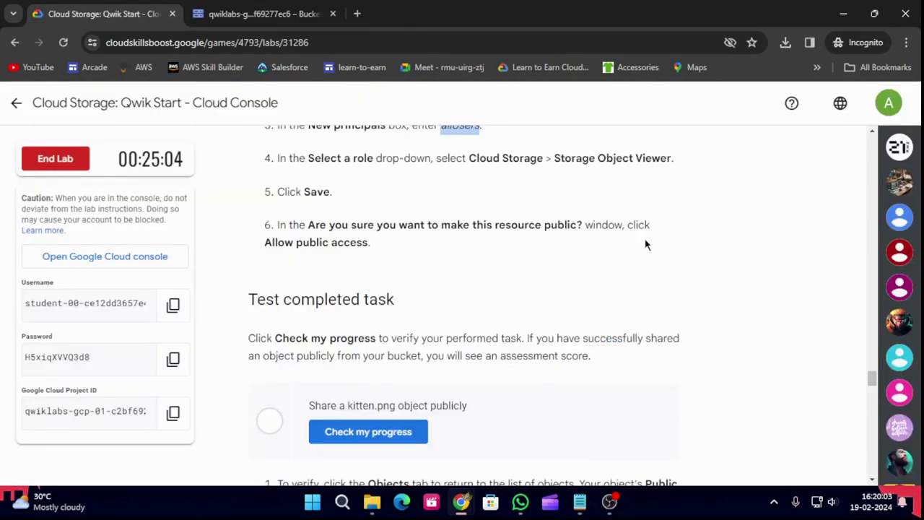
{"action": "scroll", "coordinate": [646, 246], "scroll_direction": "down", "scroll_amount": 1}
{"action": "left_click", "coordinate": [368, 364]}
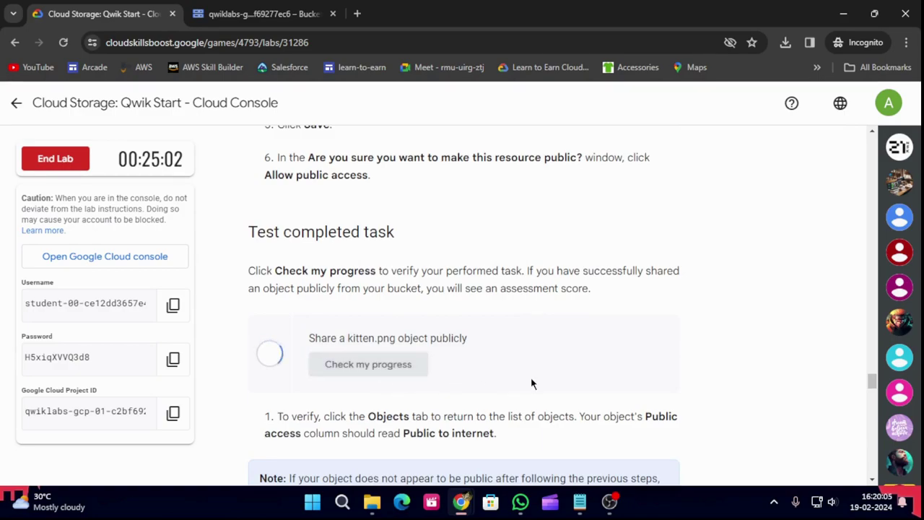
{"action": "scroll", "coordinate": [571, 376], "scroll_direction": "down", "scroll_amount": 2}
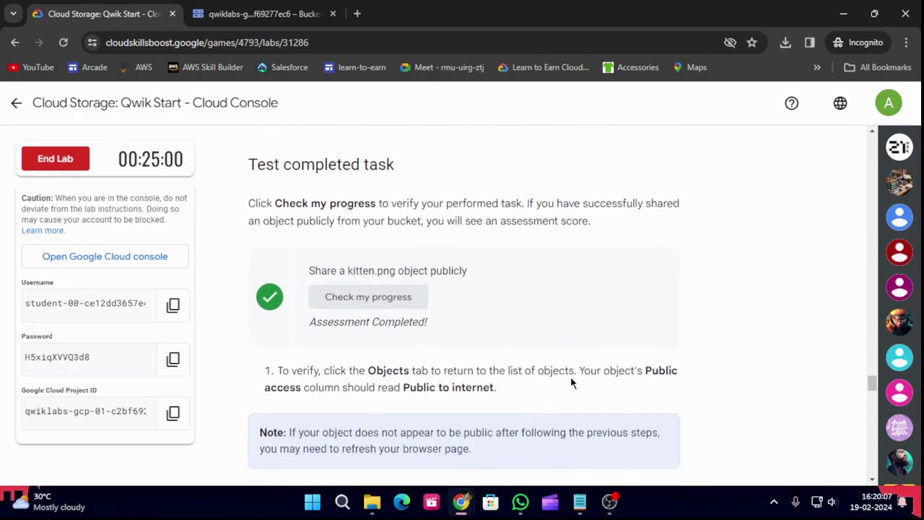
Read the lab's steps for verifying public access and look over the bucket's details in the bucket list.
{"action": "scroll", "coordinate": [571, 376], "scroll_direction": "down", "scroll_amount": 1}
{"action": "scroll", "coordinate": [571, 376], "scroll_direction": "up", "scroll_amount": 1}
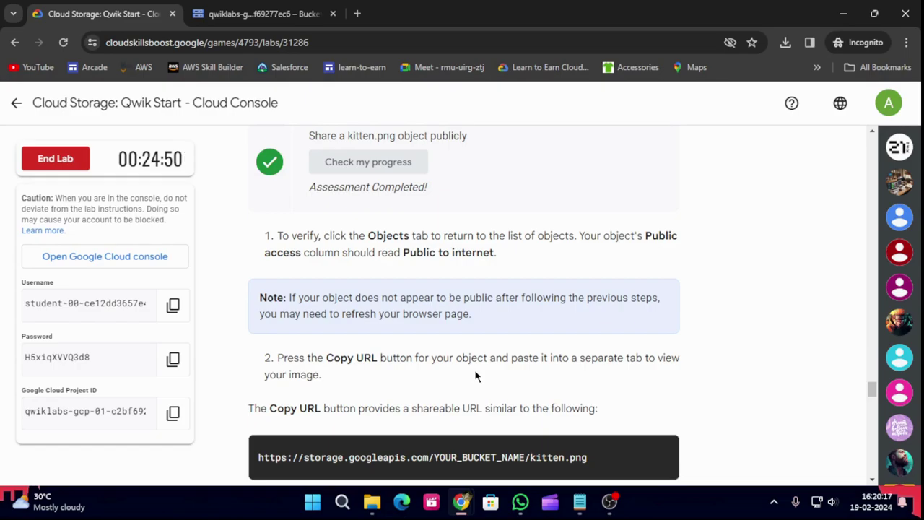
{"action": "key", "text": "ctrl+Tab"}
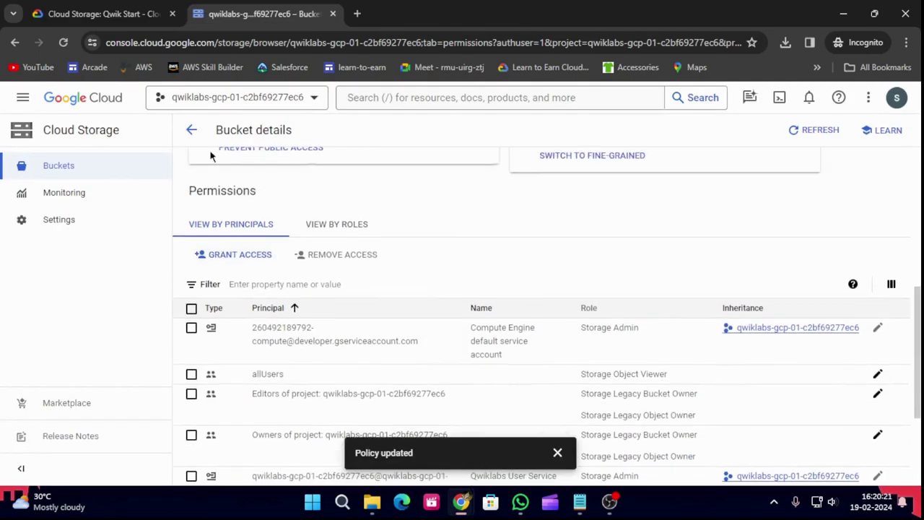
{"action": "left_click", "coordinate": [192, 129]}
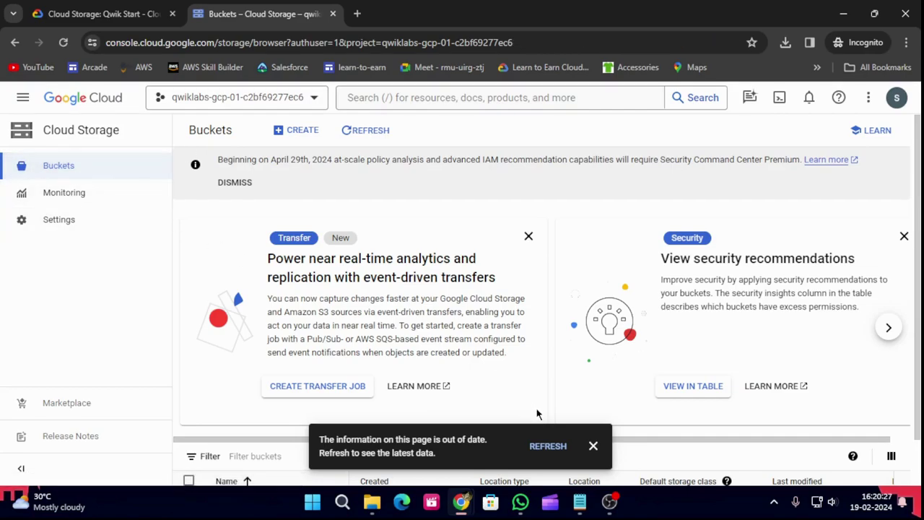
{"action": "left_click", "coordinate": [593, 445]}
{"action": "scroll", "coordinate": [533, 339], "scroll_direction": "down", "scroll_amount": 1}
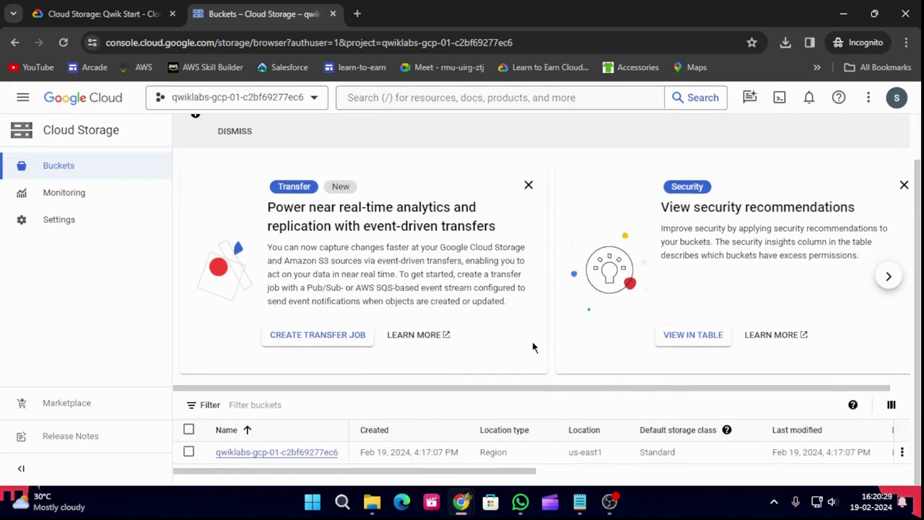
{"action": "left_click_drag", "start_coordinate": [344, 478], "coordinate": [728, 489]}
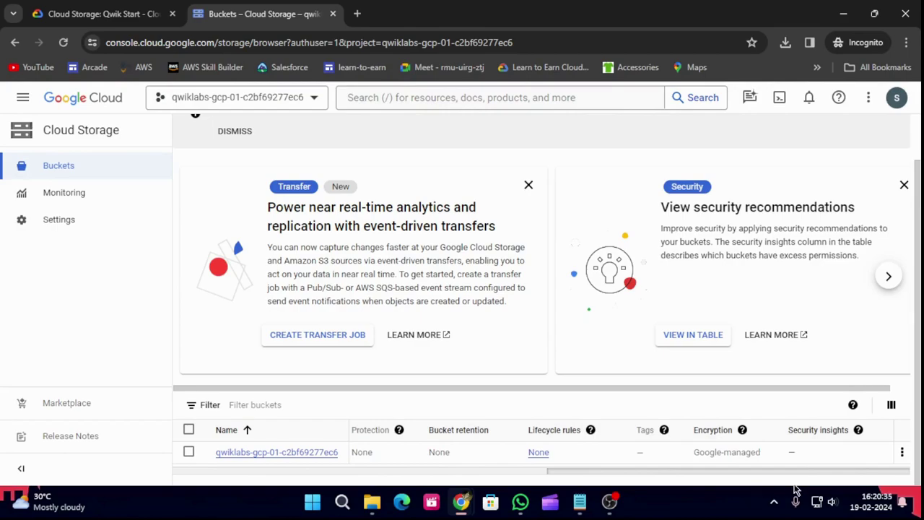
Reread the lab's verification note, then reload the bucket list and look through the bucket's columns for its public access.
{"action": "left_click", "coordinate": [109, 13]}
{"action": "scroll", "coordinate": [474, 370], "scroll_direction": "down", "scroll_amount": 3}
{"action": "scroll", "coordinate": [474, 375], "scroll_direction": "down", "scroll_amount": 1}
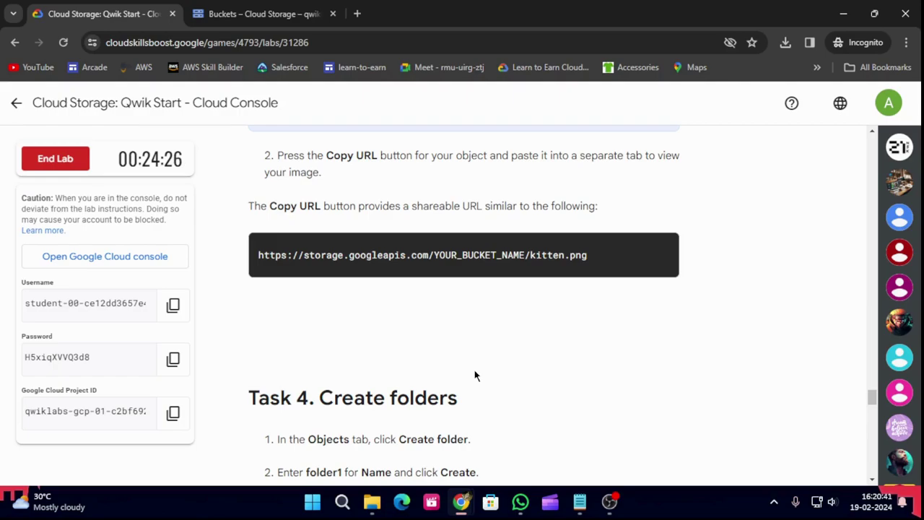
{"action": "scroll", "coordinate": [475, 375], "scroll_direction": "up", "scroll_amount": 1}
{"action": "scroll", "coordinate": [475, 375], "scroll_direction": "up", "scroll_amount": 2}
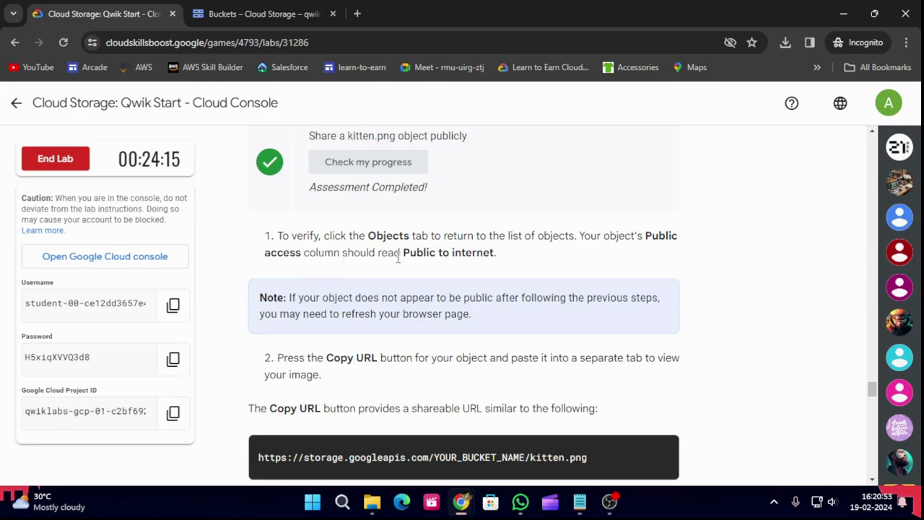
{"action": "left_click", "coordinate": [264, 13]}
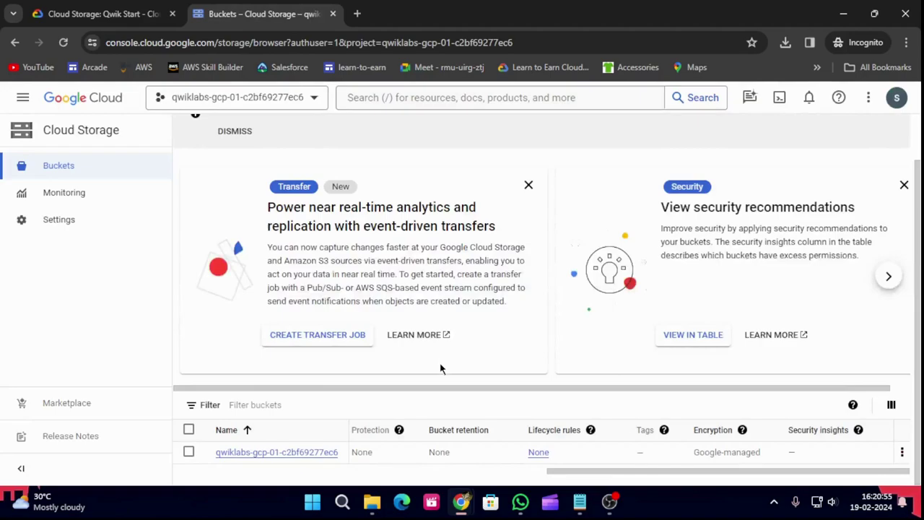
{"action": "left_click_drag", "start_coordinate": [590, 469], "coordinate": [319, 485]}
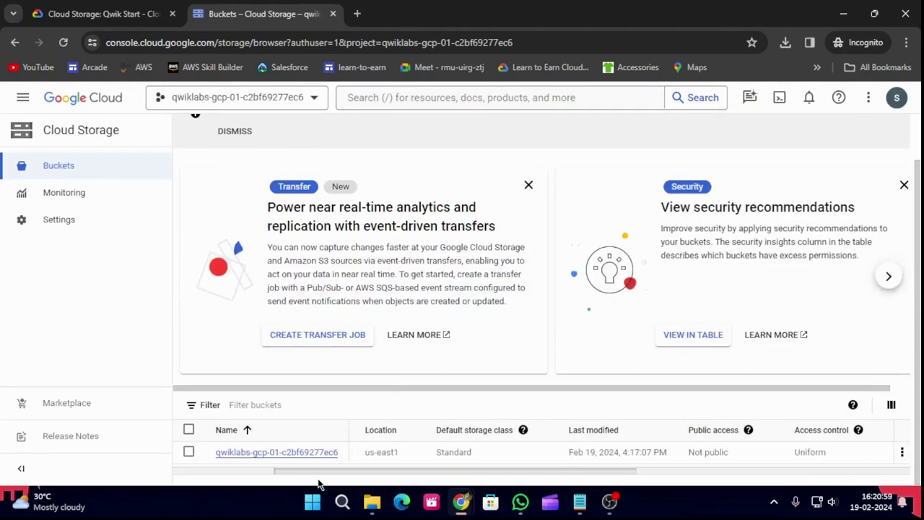
{"action": "left_click", "coordinate": [63, 43]}
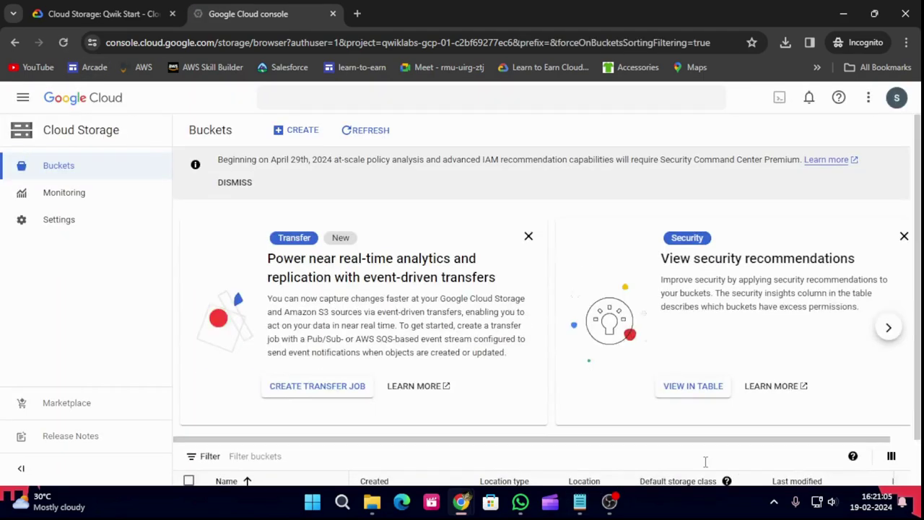
{"action": "scroll", "coordinate": [669, 415], "scroll_direction": "down", "scroll_amount": 1}
{"action": "left_click_drag", "start_coordinate": [518, 471], "coordinate": [881, 477]}
Review the bucket's public access details and its list of role permissions, and return to the bucket list.
{"action": "left_click", "coordinate": [902, 455]}
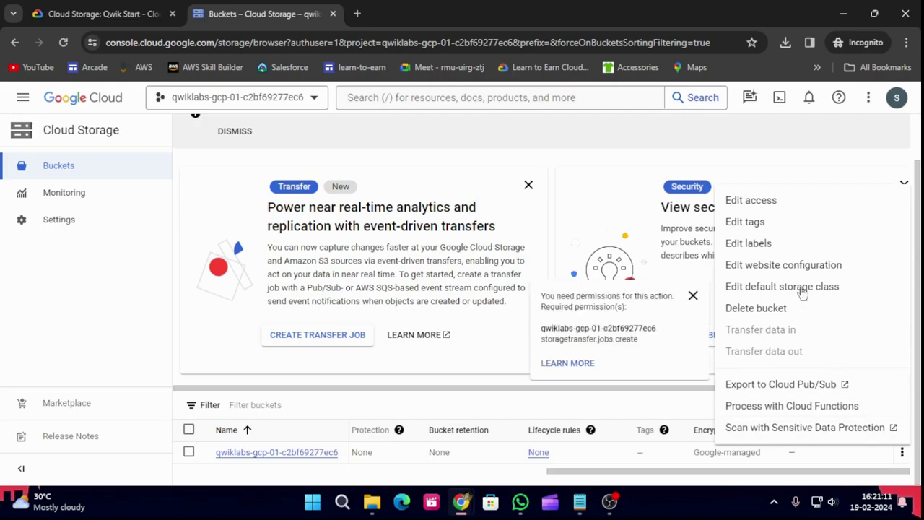
{"action": "left_click", "coordinate": [754, 202]}
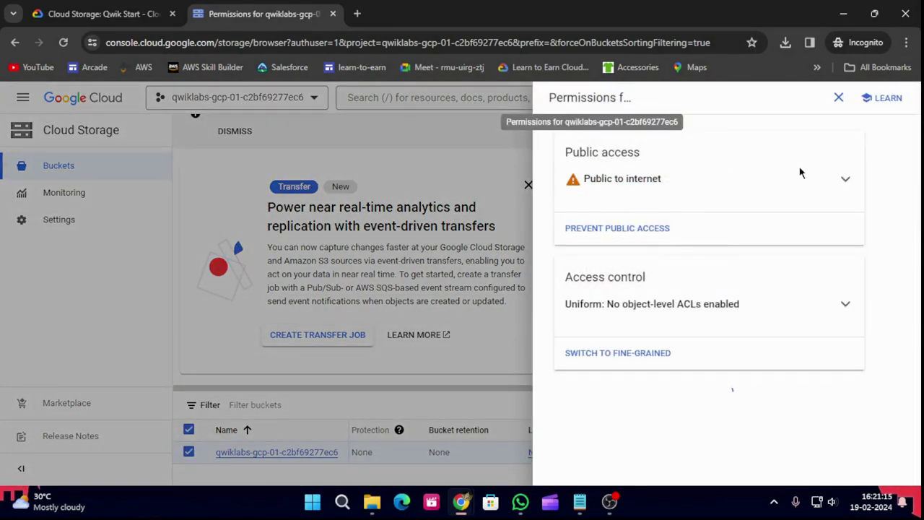
{"action": "left_click", "coordinate": [845, 180]}
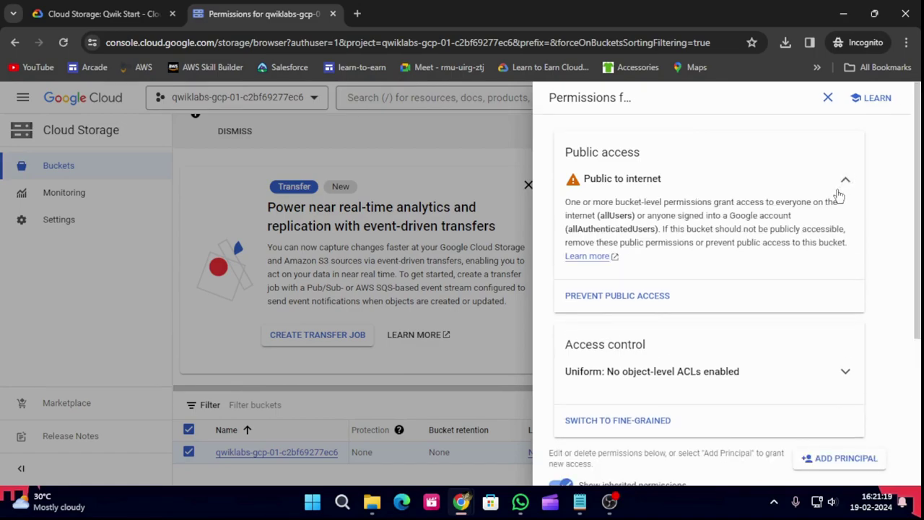
{"action": "scroll", "coordinate": [724, 373], "scroll_direction": "down", "scroll_amount": 3}
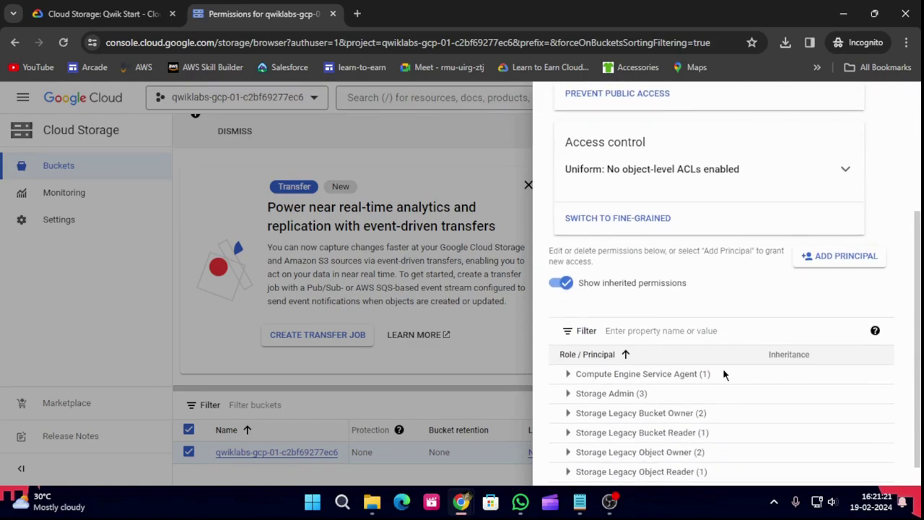
{"action": "scroll", "coordinate": [701, 393], "scroll_direction": "up", "scroll_amount": 3}
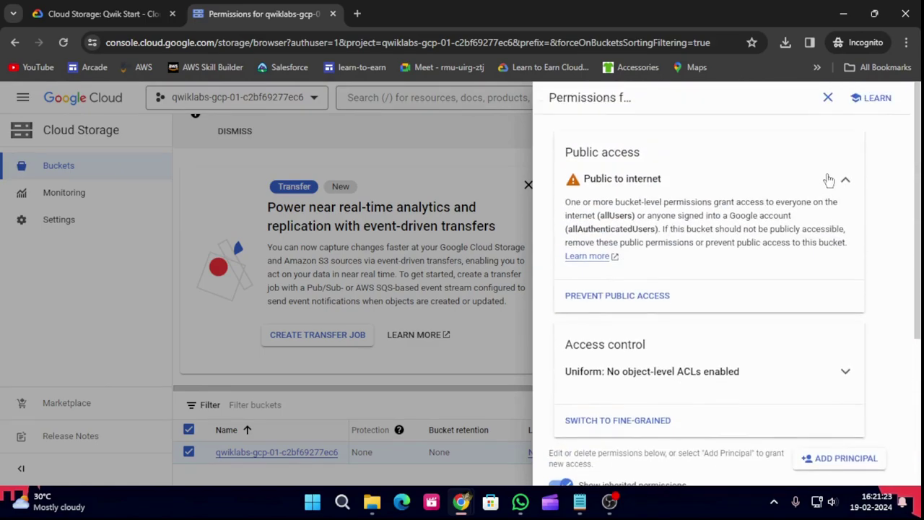
{"action": "left_click", "coordinate": [827, 101]}
{"action": "left_click_drag", "start_coordinate": [585, 472], "coordinate": [196, 489]}
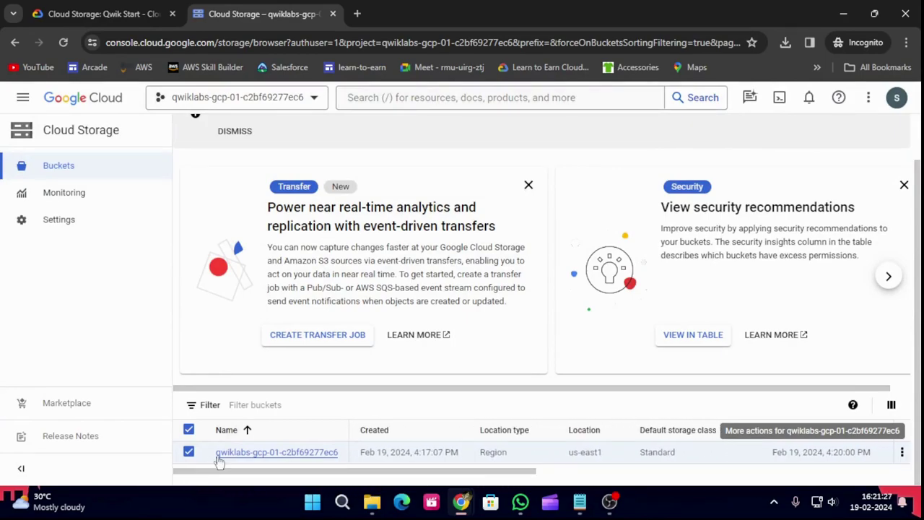
Open the bucket, copy the public URL of kitten.png and load it in a new browser tab.
{"action": "left_click", "coordinate": [277, 451]}
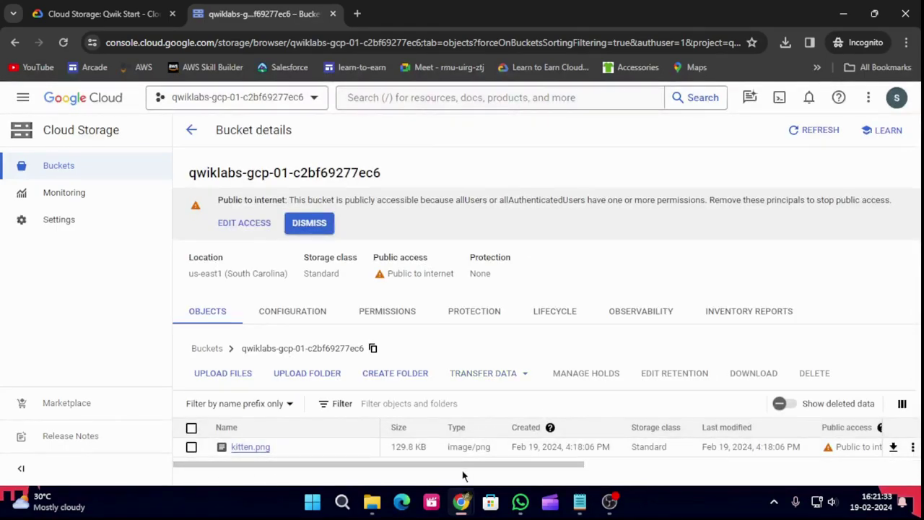
{"action": "left_click_drag", "start_coordinate": [469, 466], "coordinate": [593, 468]}
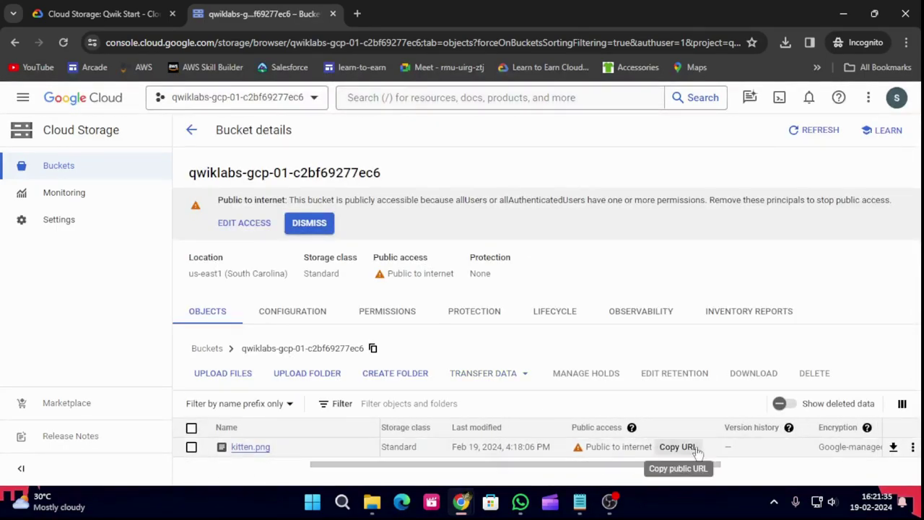
{"action": "left_click", "coordinate": [677, 447]}
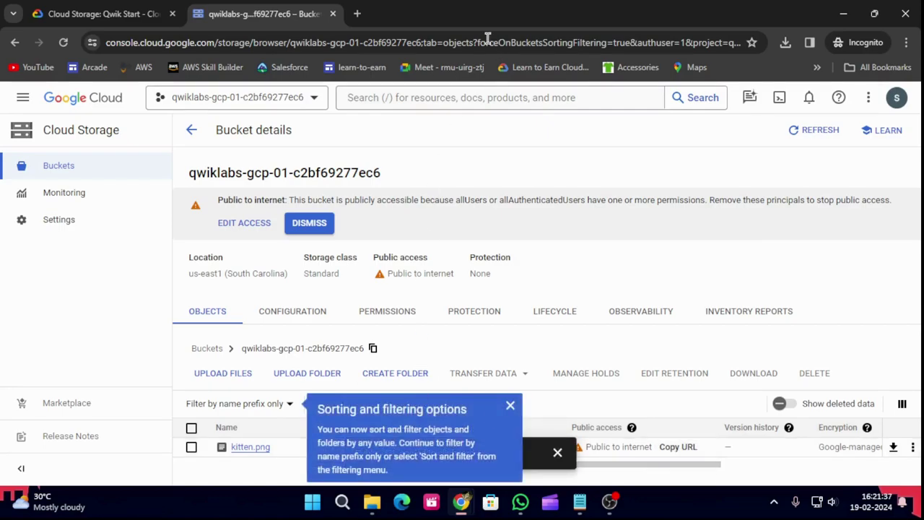
{"action": "left_click", "coordinate": [357, 14]}
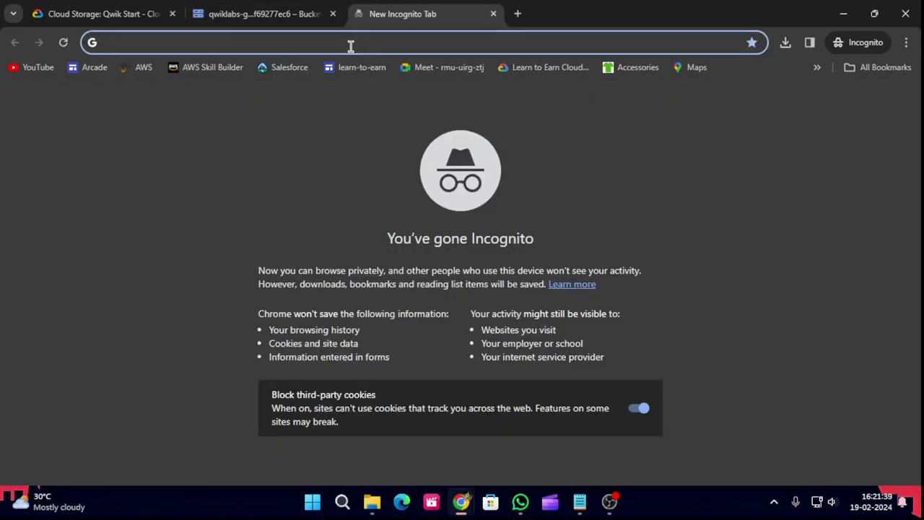
{"action": "key", "text": "ctrl+v"}
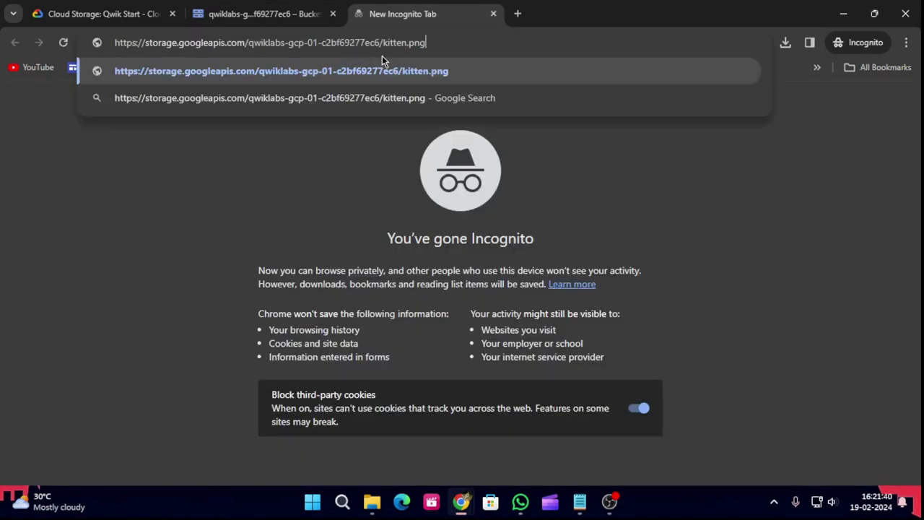
{"action": "left_click", "coordinate": [543, 71]}
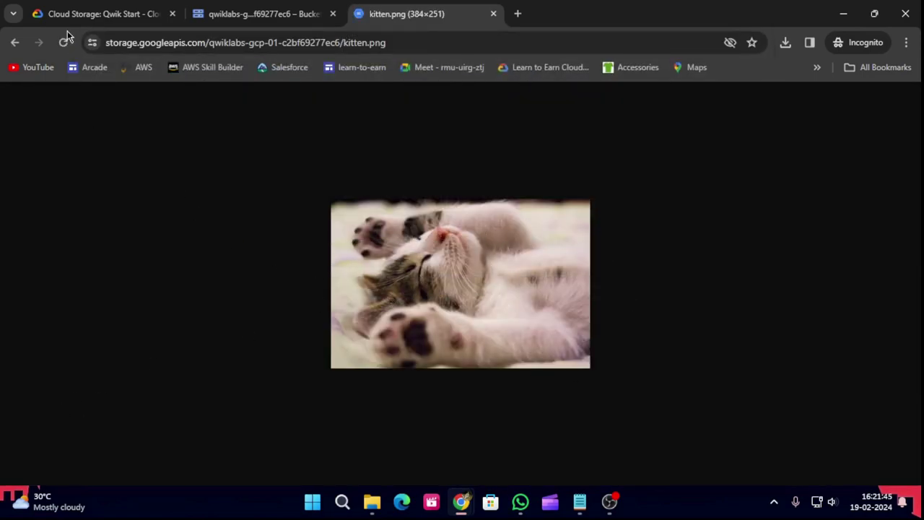
Read the lab's Task 4 instructions for creating folders, and dismiss the sorting and filtering tip on the bucket's page.
{"action": "left_click", "coordinate": [128, 8]}
{"action": "scroll", "coordinate": [477, 293], "scroll_direction": "down", "scroll_amount": 4}
{"action": "scroll", "coordinate": [477, 293], "scroll_direction": "down", "scroll_amount": 3}
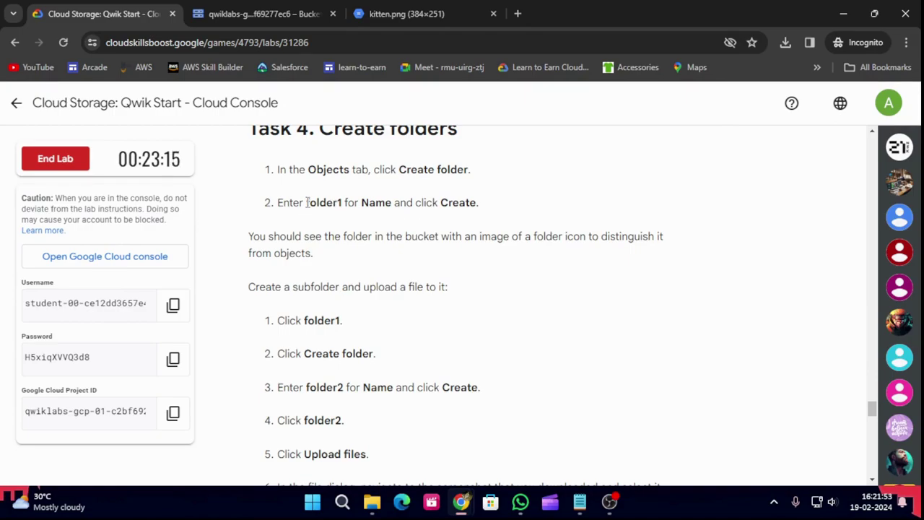
{"action": "scroll", "coordinate": [323, 249], "scroll_direction": "up", "scroll_amount": 1}
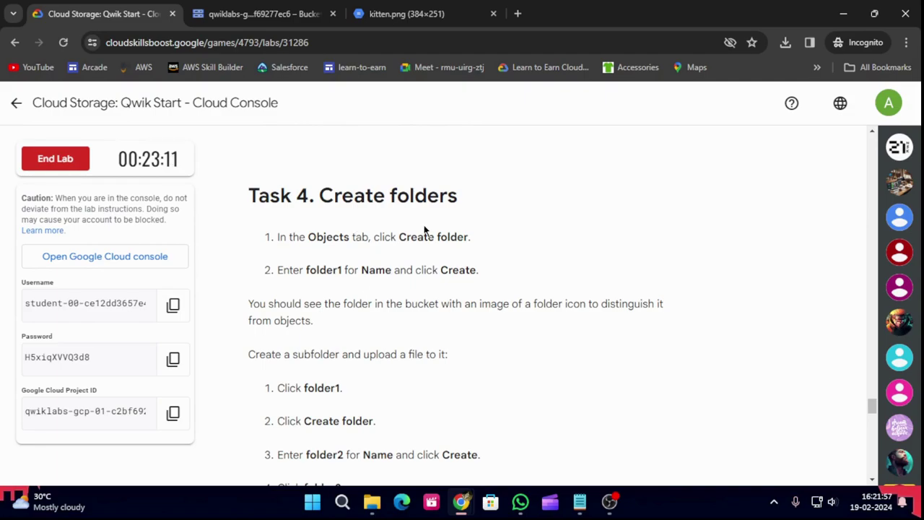
{"action": "left_click", "coordinate": [296, 12]}
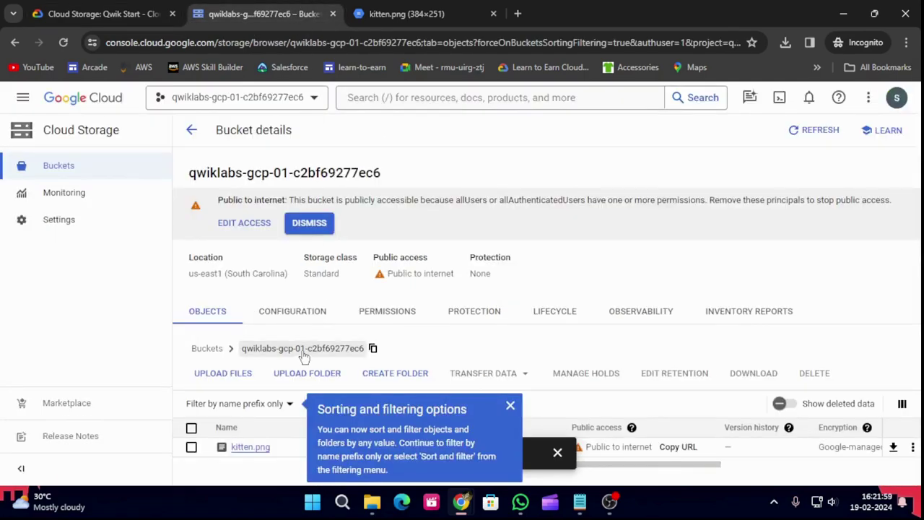
{"action": "left_click", "coordinate": [513, 406]}
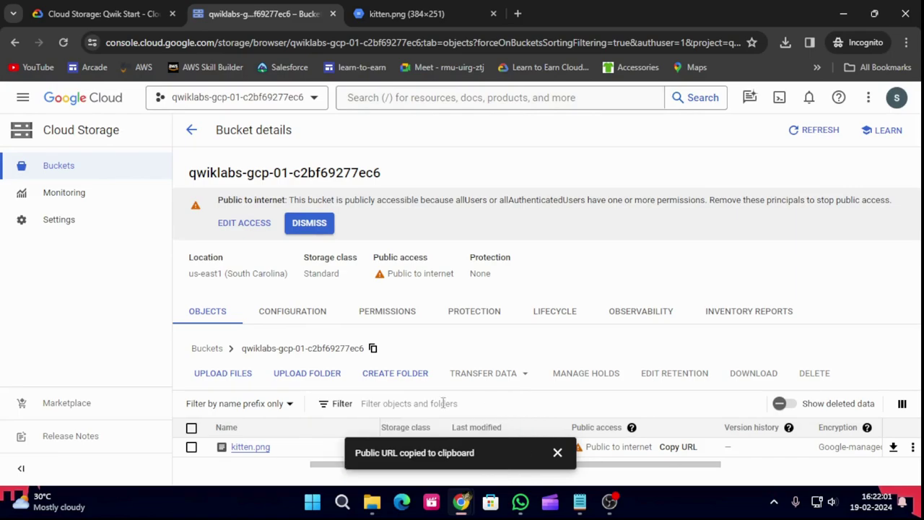
{"action": "left_click", "coordinate": [101, 14]}
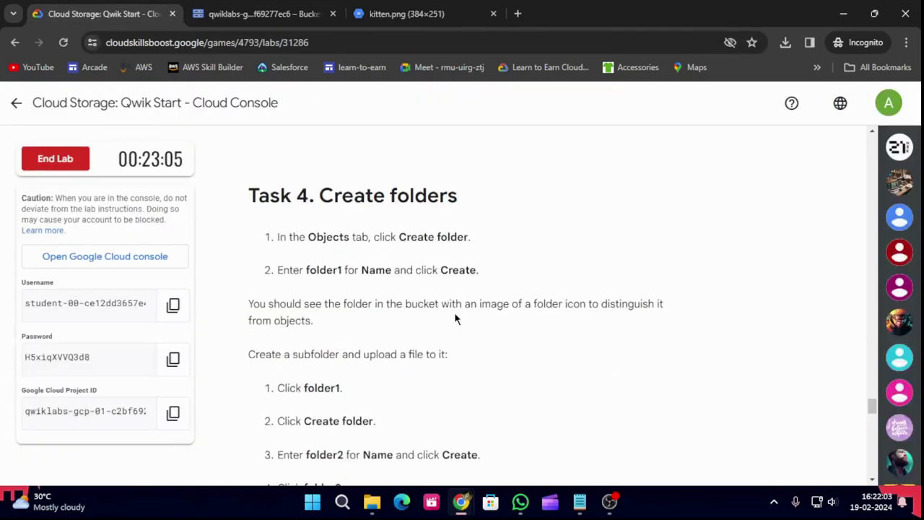
{"action": "left_click", "coordinate": [223, 13]}
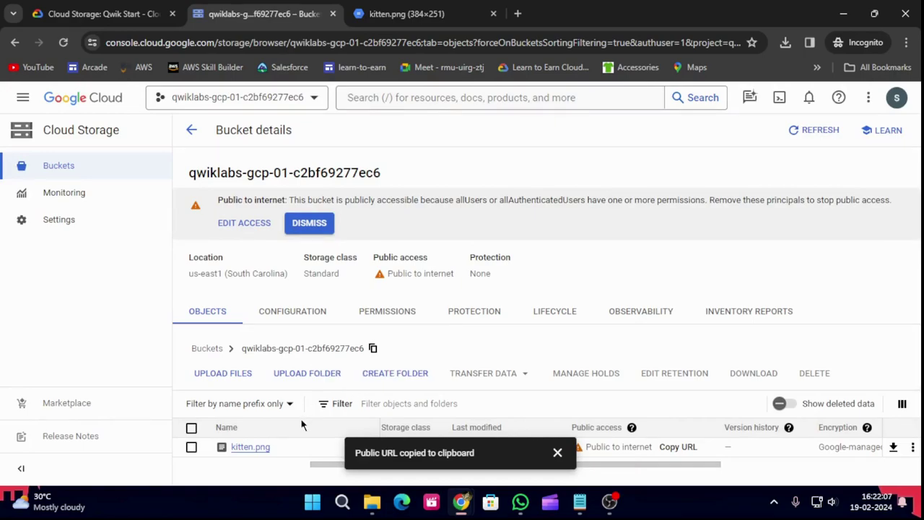
Create a folder in the bucket, using the name folder1 copied from the lab instructions.
{"action": "left_click", "coordinate": [390, 372]}
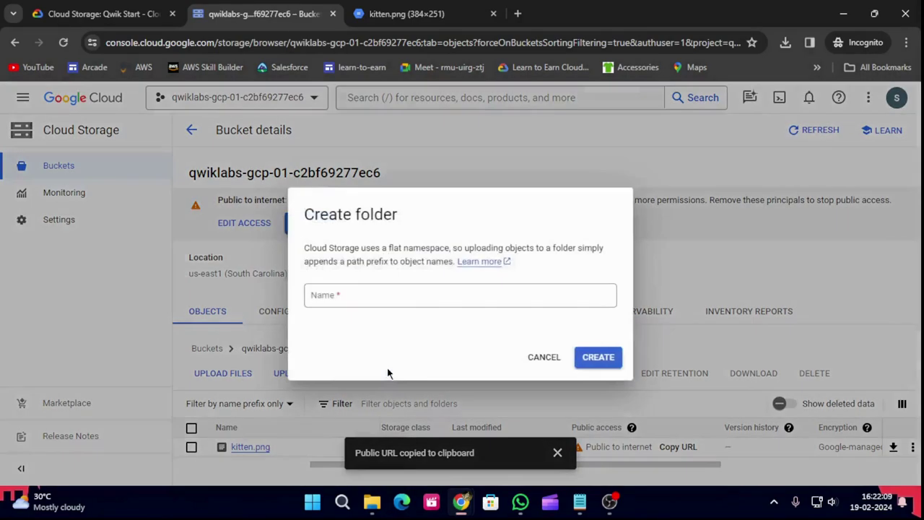
{"action": "key", "text": "ctrl+shift+Tab"}
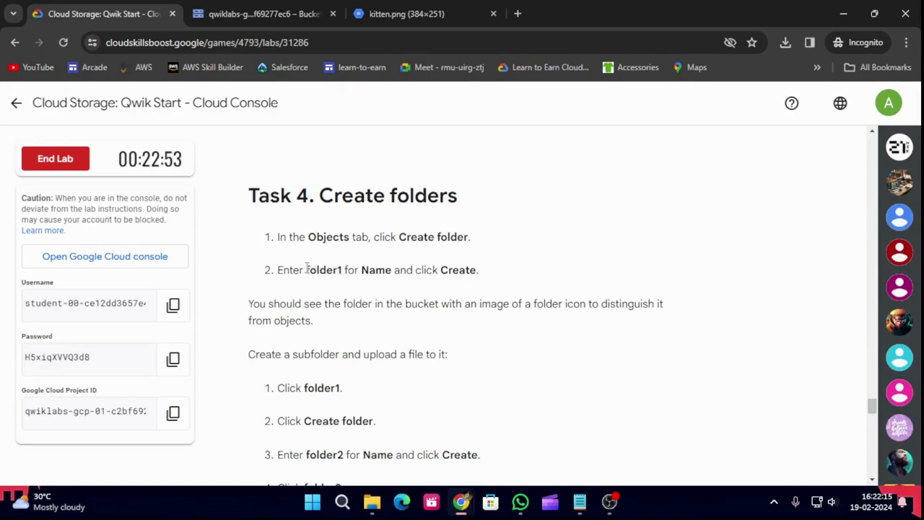
{"action": "left_click_drag", "start_coordinate": [305, 267], "coordinate": [343, 278]}
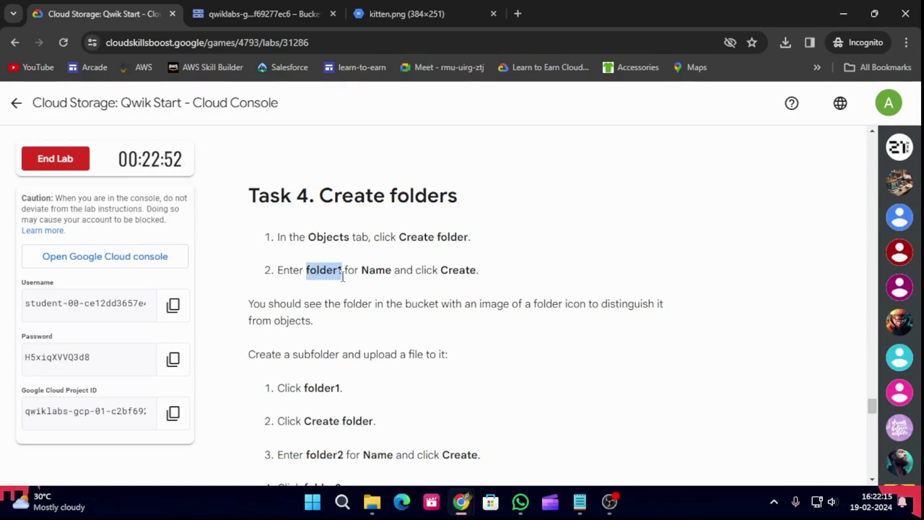
{"action": "left_click", "coordinate": [412, 13]}
{"action": "left_click", "coordinate": [299, 12]}
{"action": "left_click", "coordinate": [367, 294]}
{"action": "key", "text": "ctrl+v"}
{"action": "left_click", "coordinate": [609, 364]}
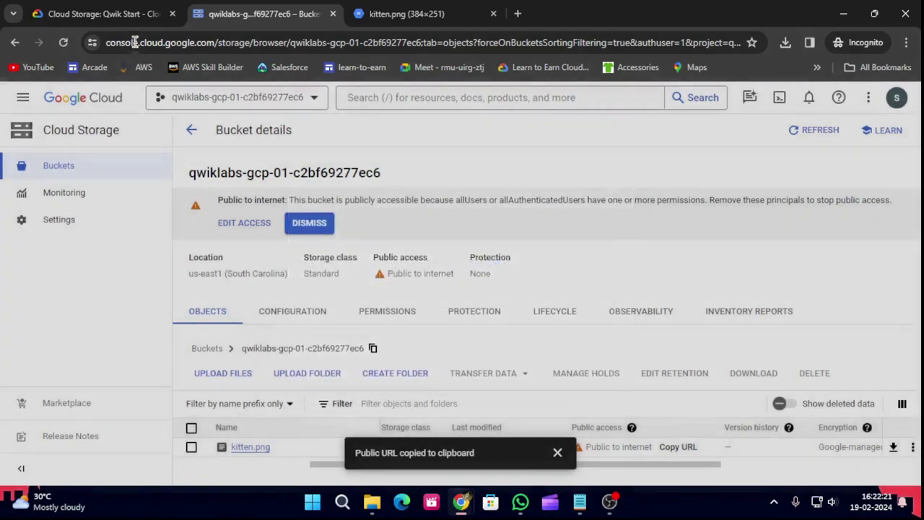
Read the lab's subfolder instructions, open folder1 in the bucket and dismiss the copied-URL notification.
{"action": "left_click", "coordinate": [108, 12]}
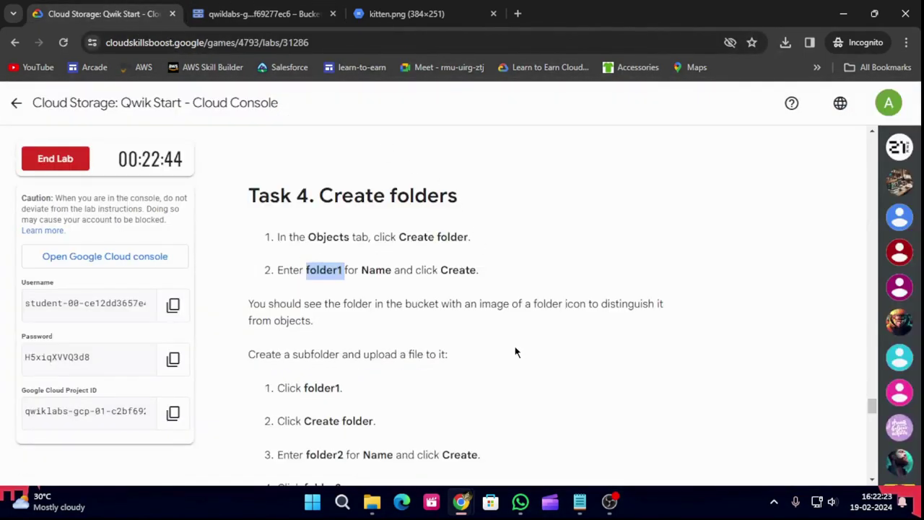
{"action": "scroll", "coordinate": [515, 352], "scroll_direction": "down", "scroll_amount": 2}
{"action": "scroll", "coordinate": [515, 351], "scroll_direction": "up", "scroll_amount": 1}
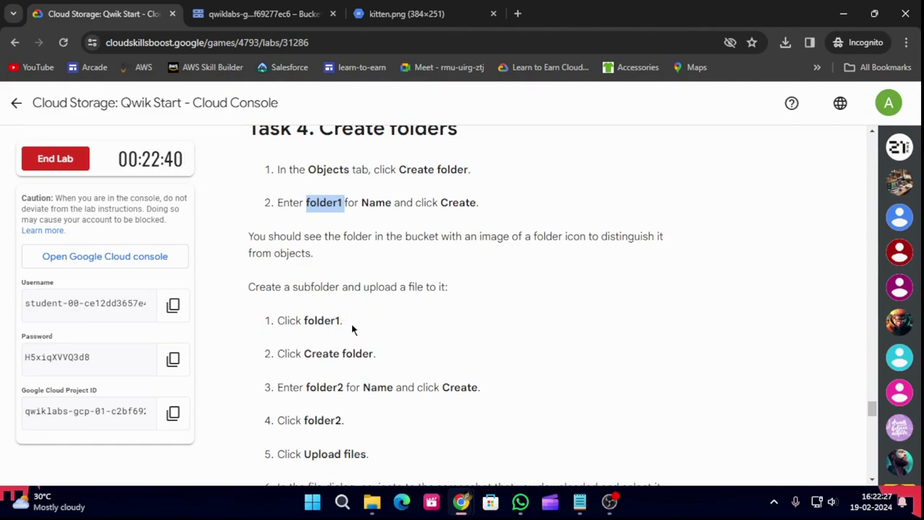
{"action": "left_click", "coordinate": [390, 14]}
{"action": "left_click", "coordinate": [263, 14]}
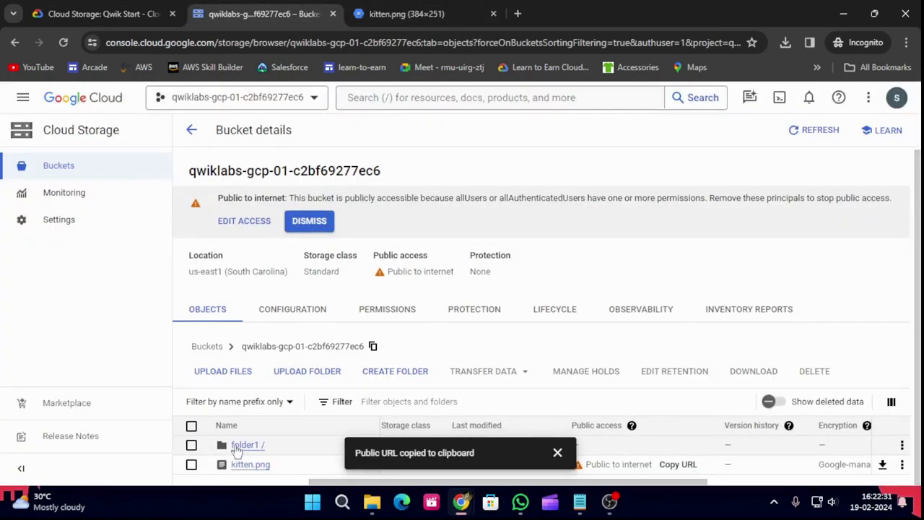
{"action": "left_click", "coordinate": [239, 445]}
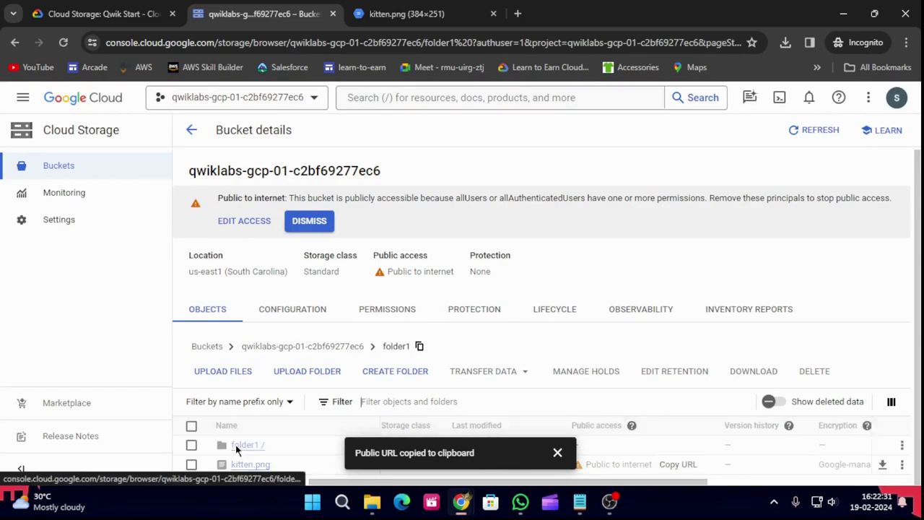
{"action": "left_click", "coordinate": [557, 452]}
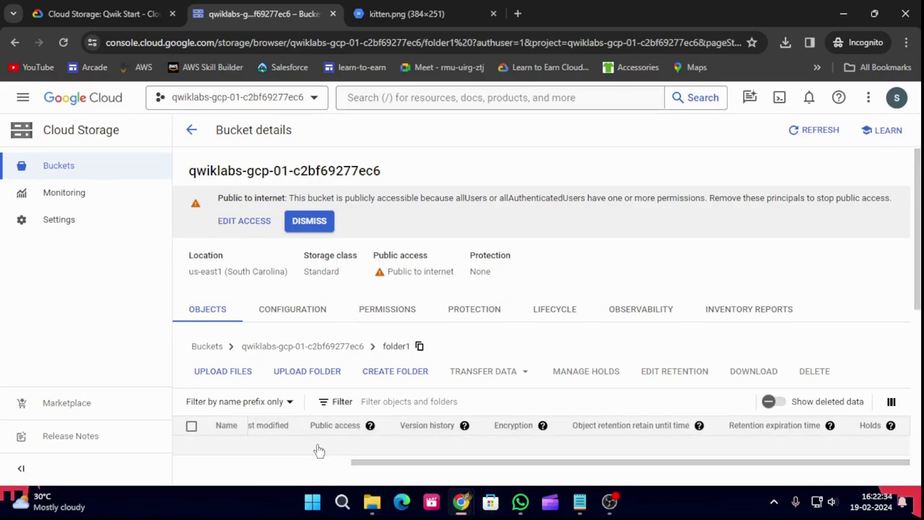
Create a subfolder inside folder1, using the name folder2 copied from the lab instructions.
{"action": "left_click", "coordinate": [394, 371]}
{"action": "left_click", "coordinate": [148, 12]}
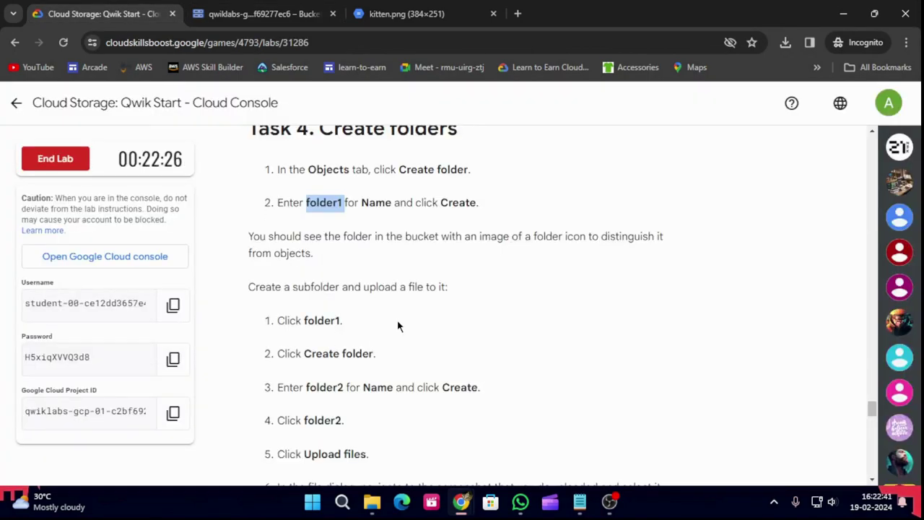
{"action": "left_click_drag", "start_coordinate": [306, 388], "coordinate": [342, 386]}
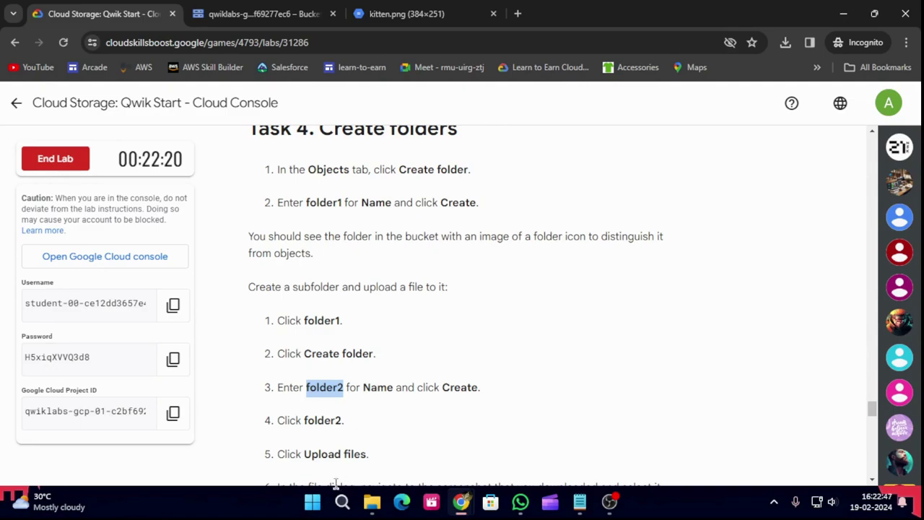
{"action": "left_click", "coordinate": [378, 10]}
{"action": "left_click", "coordinate": [268, 10]}
{"action": "key", "text": "ctrl+v"}
{"action": "left_click", "coordinate": [597, 357]}
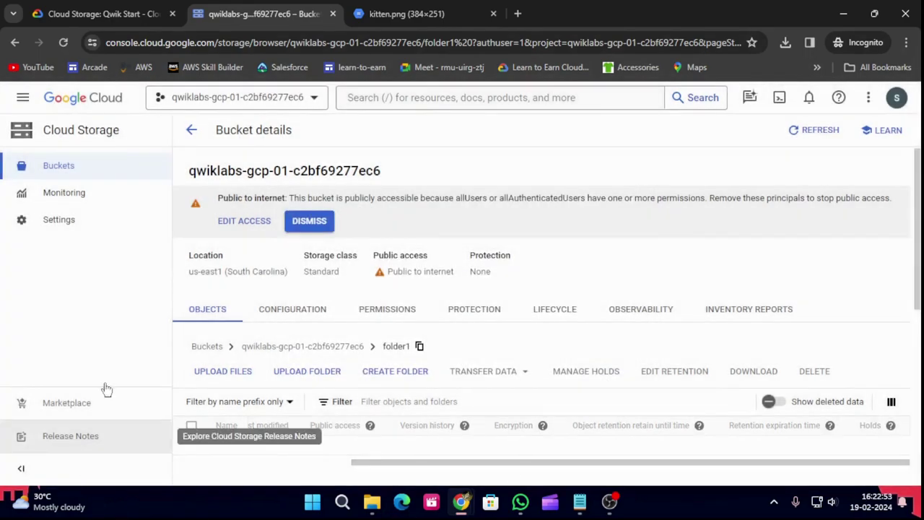
Read the lab's file upload instructions and upload kitten.png from the Downloads folder into folder1.
{"action": "left_click", "coordinate": [120, 9]}
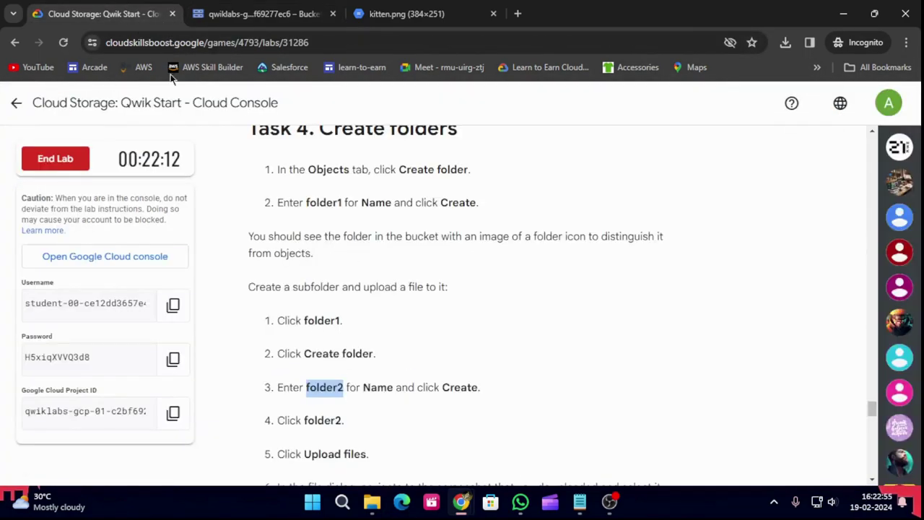
{"action": "scroll", "coordinate": [350, 408], "scroll_direction": "down", "scroll_amount": 3}
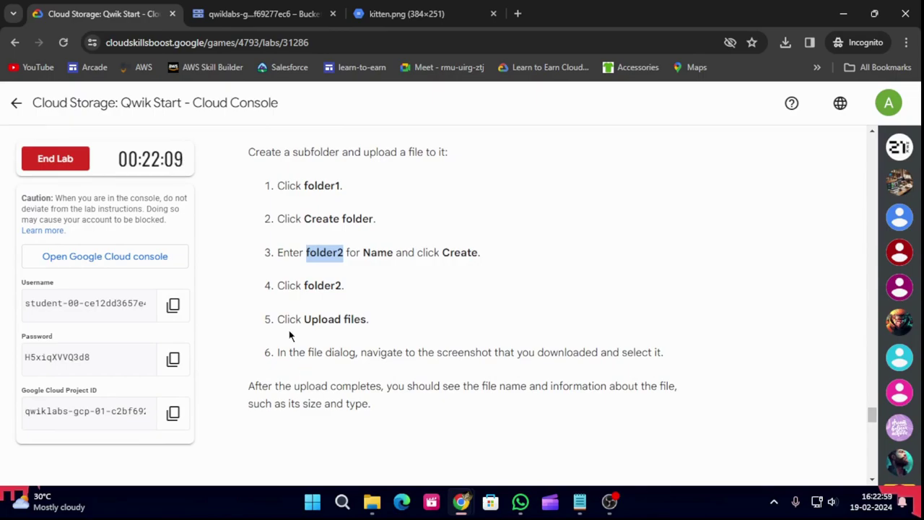
{"action": "scroll", "coordinate": [480, 357], "scroll_direction": "down", "scroll_amount": 4}
{"action": "scroll", "coordinate": [483, 367], "scroll_direction": "up", "scroll_amount": 4}
{"action": "left_click", "coordinate": [408, 11]}
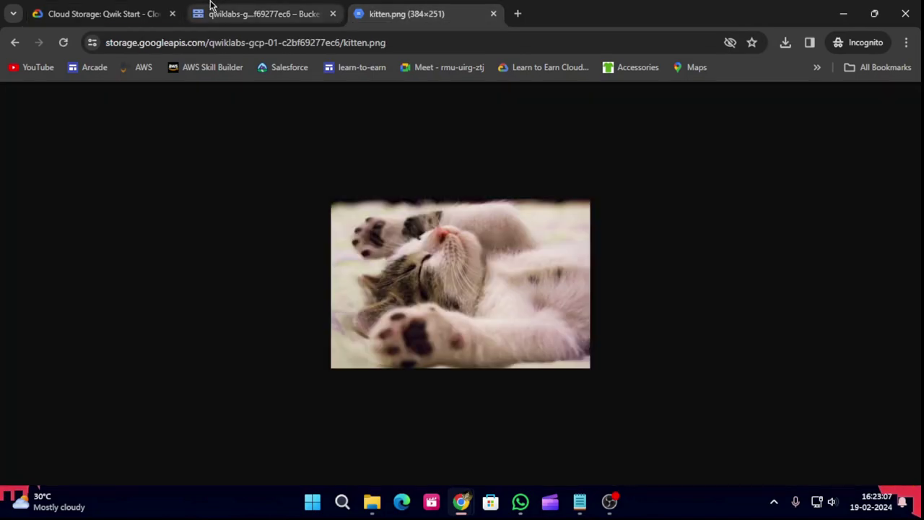
{"action": "left_click", "coordinate": [224, 11]}
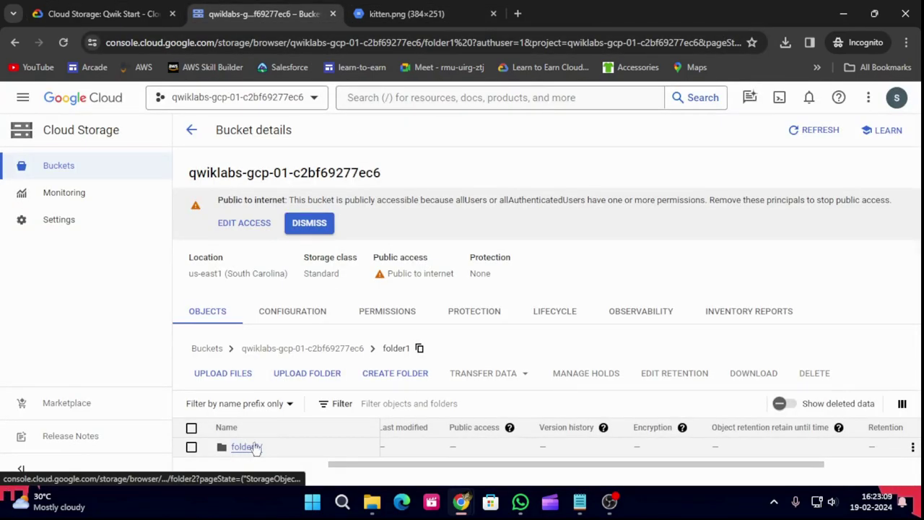
{"action": "left_click", "coordinate": [242, 375]}
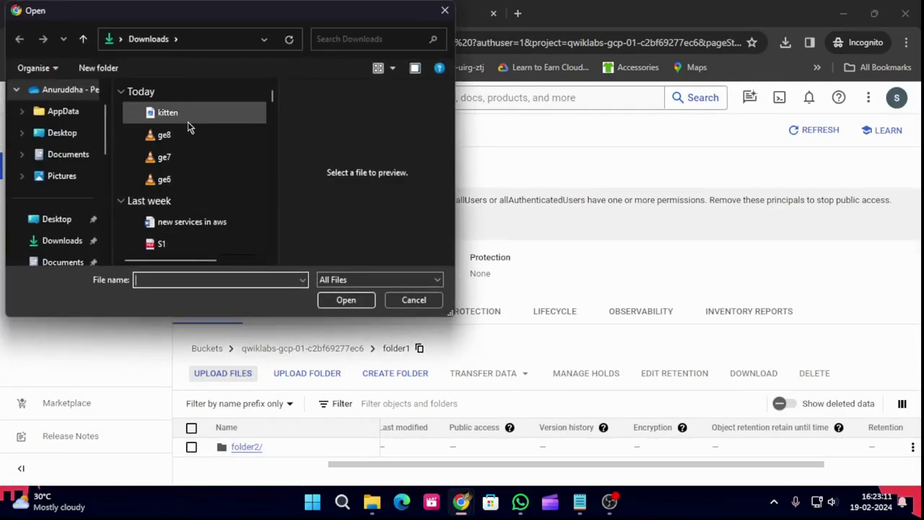
{"action": "left_click", "coordinate": [168, 113]}
{"action": "left_click", "coordinate": [346, 300]}
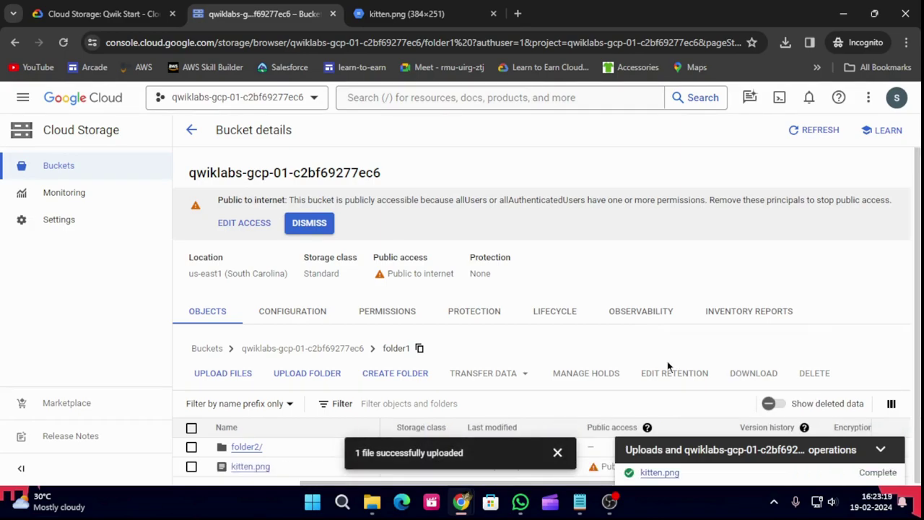
Open folder2 and upload kitten.png from the Downloads folder into it.
{"action": "left_click", "coordinate": [243, 447]}
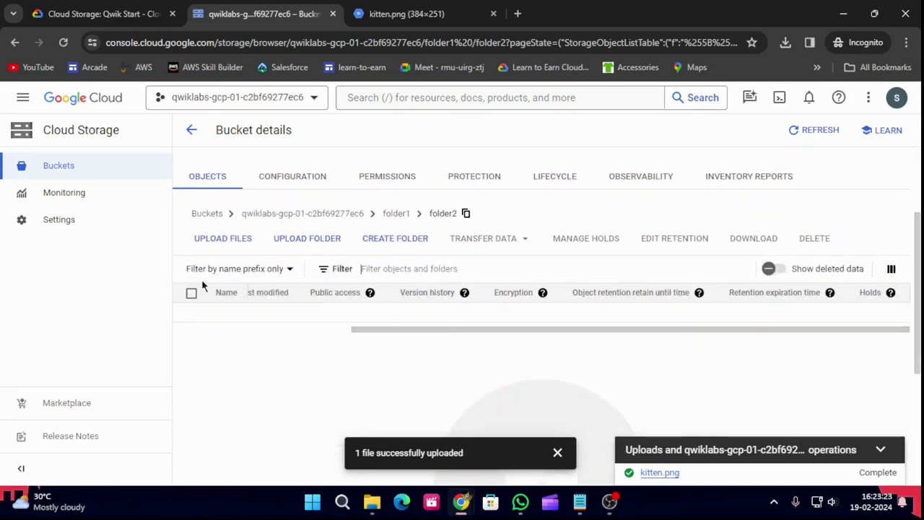
{"action": "left_click", "coordinate": [222, 242]}
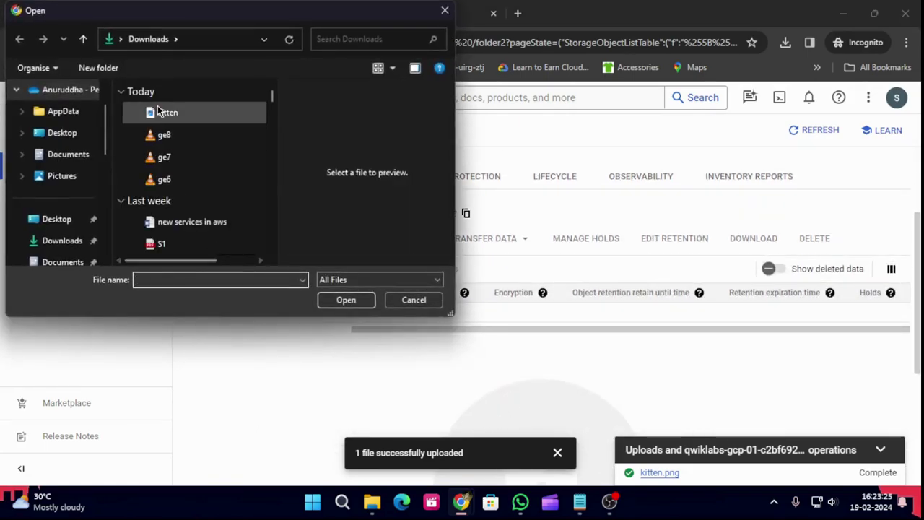
{"action": "left_click", "coordinate": [167, 112]}
{"action": "left_click", "coordinate": [345, 300]}
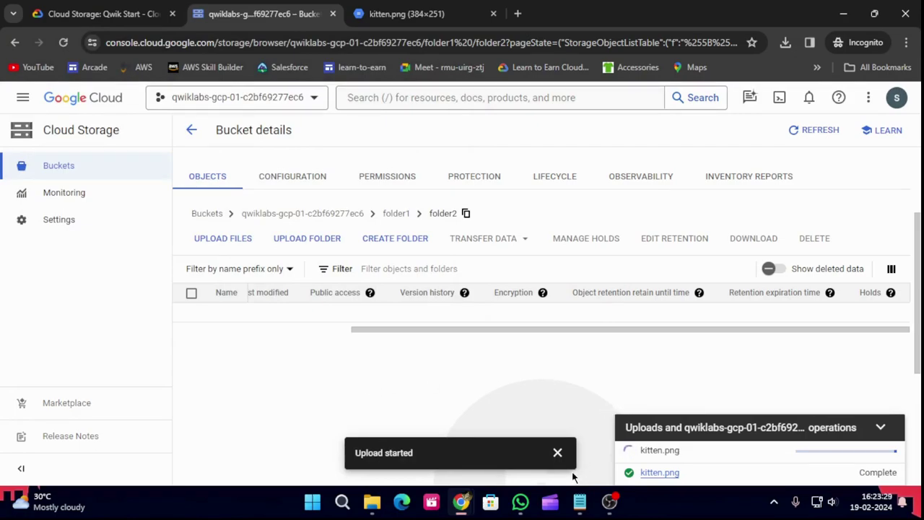
Read the lab's Task 5 instructions for deleting a folder.
{"action": "left_click", "coordinate": [159, 11]}
{"action": "scroll", "coordinate": [357, 386], "scroll_direction": "down", "scroll_amount": 3}
{"action": "scroll", "coordinate": [361, 381], "scroll_direction": "down", "scroll_amount": 3}
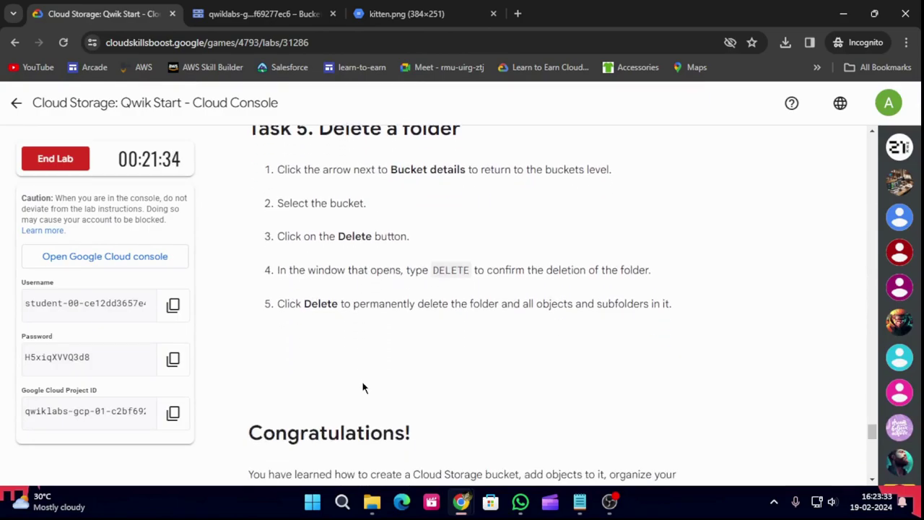
{"action": "scroll", "coordinate": [361, 381], "scroll_direction": "up", "scroll_amount": 1}
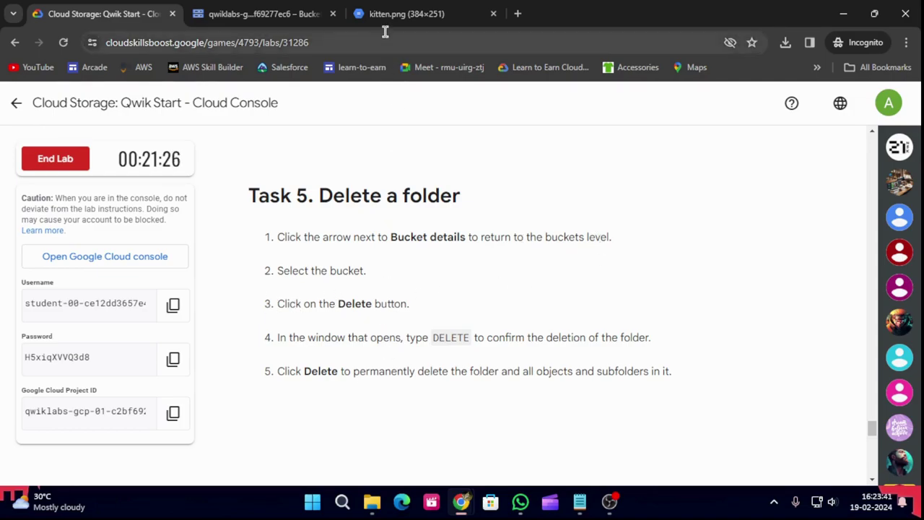
Switch to the Google Cloud console and return from folder2 to the Cloud Storage bucket list.
{"action": "left_click", "coordinate": [274, 14]}
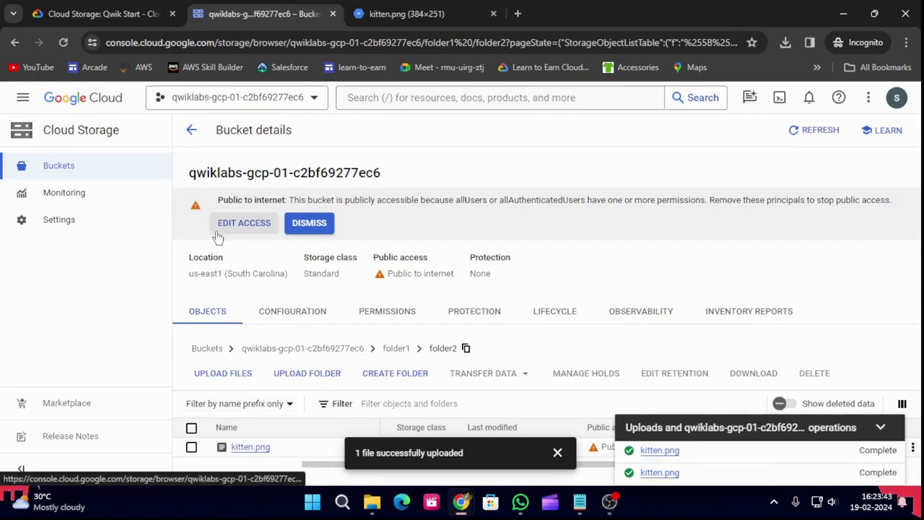
{"action": "left_click", "coordinate": [198, 141]}
{"action": "left_click", "coordinate": [83, 171]}
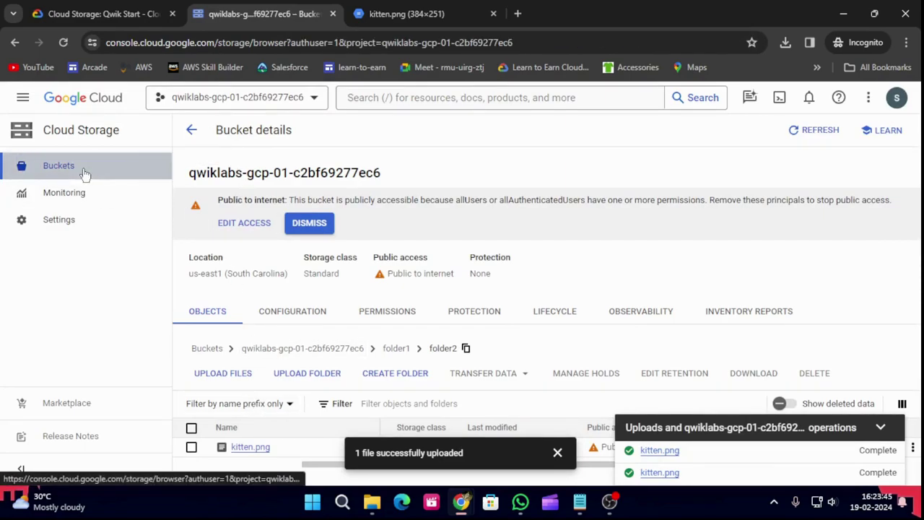
Select the lab's bucket in the bucket list and permanently delete it, entering DELETE as the confirmation.
{"action": "scroll", "coordinate": [238, 289], "scroll_direction": "down", "scroll_amount": 2}
{"action": "left_click", "coordinate": [188, 451]}
{"action": "left_click", "coordinate": [556, 453]}
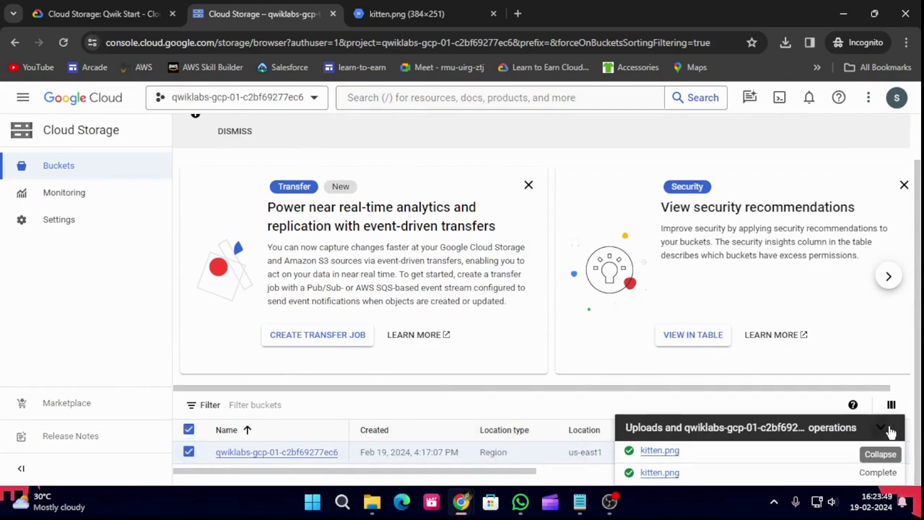
{"action": "left_click", "coordinate": [889, 429]}
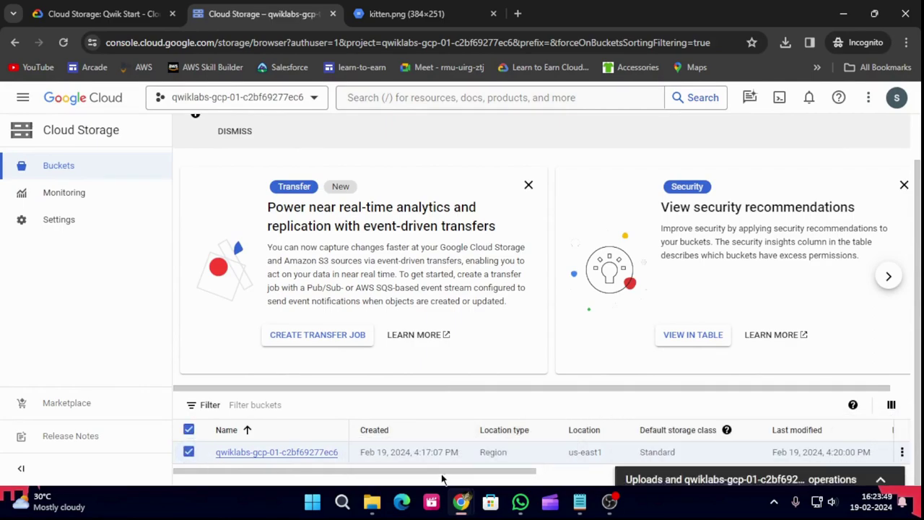
{"action": "left_click", "coordinate": [901, 453]}
{"action": "left_click", "coordinate": [761, 312]}
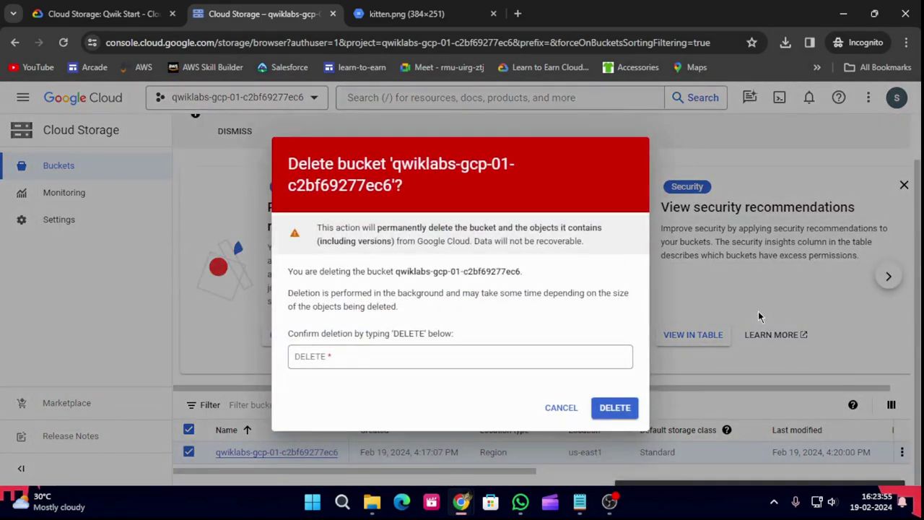
{"action": "left_click", "coordinate": [344, 359]}
{"action": "type", "text": "D"}
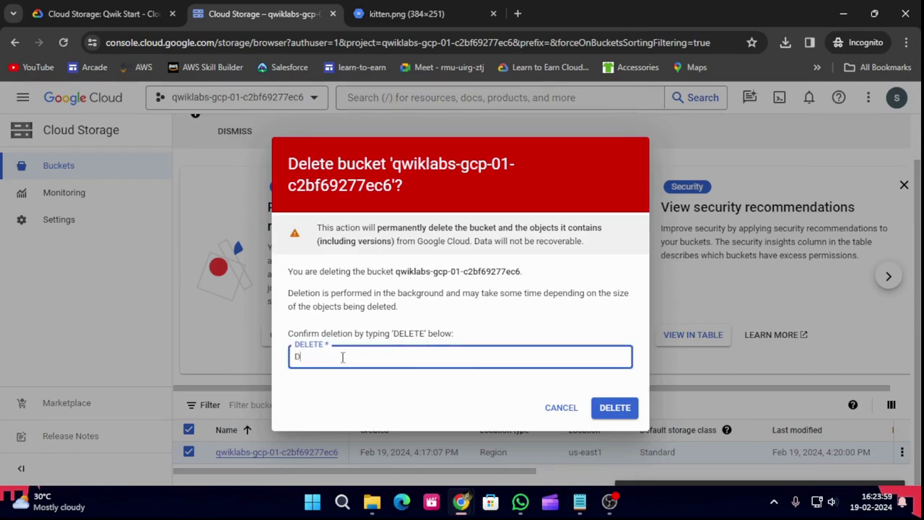
{"action": "type", "text": "ELETE"}
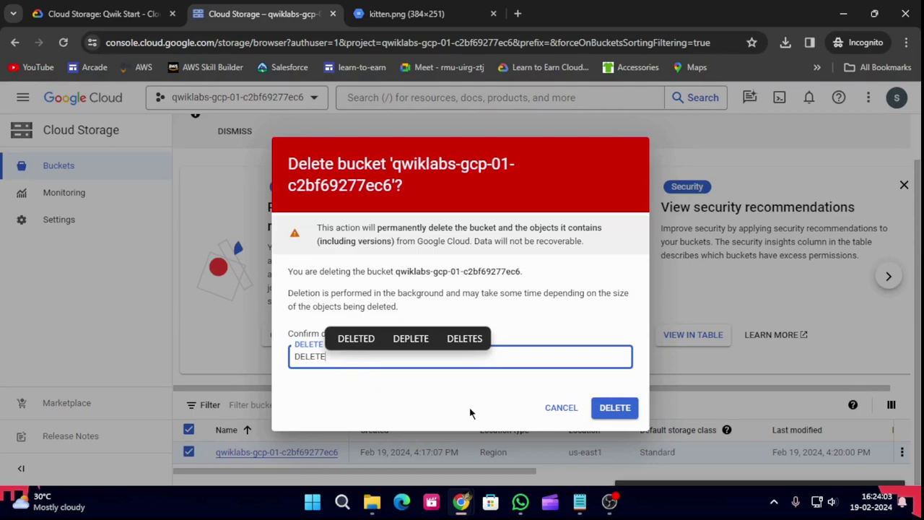
{"action": "left_click", "coordinate": [611, 409]}
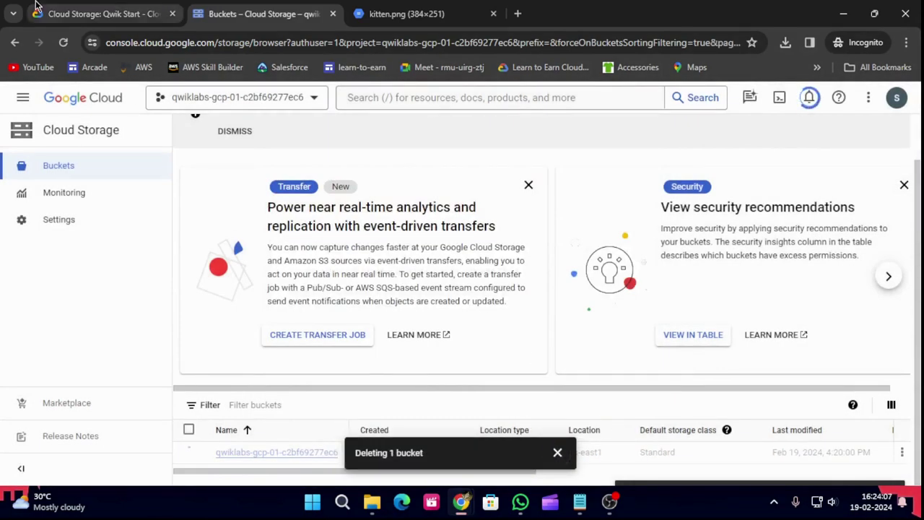
Go back to the Level 1: Google Cloud Console game page and check the lab's completion status under Manage and Scale.
{"action": "left_click", "coordinate": [38, 8]}
{"action": "left_click", "coordinate": [13, 106]}
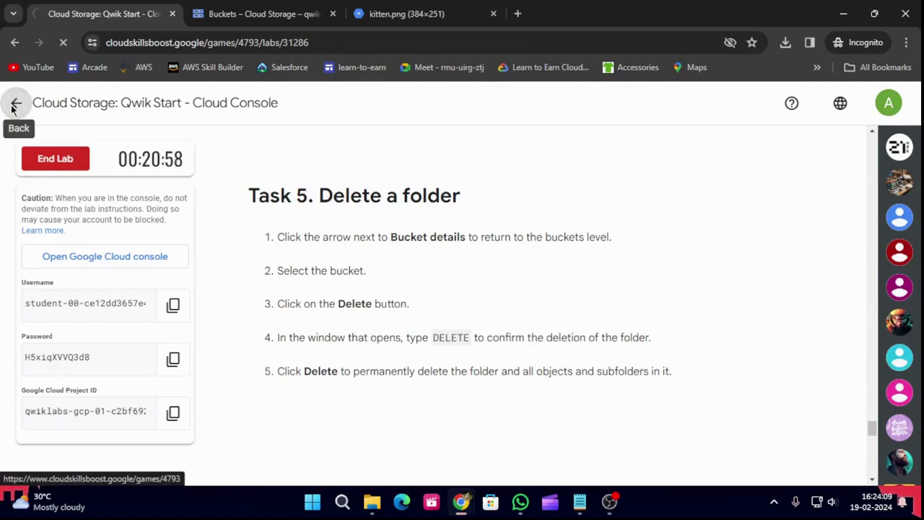
{"action": "scroll", "coordinate": [454, 324], "scroll_direction": "down", "scroll_amount": 10}
{"action": "scroll", "coordinate": [516, 335], "scroll_direction": "down", "scroll_amount": 1}
{"action": "left_click", "coordinate": [632, 248]}
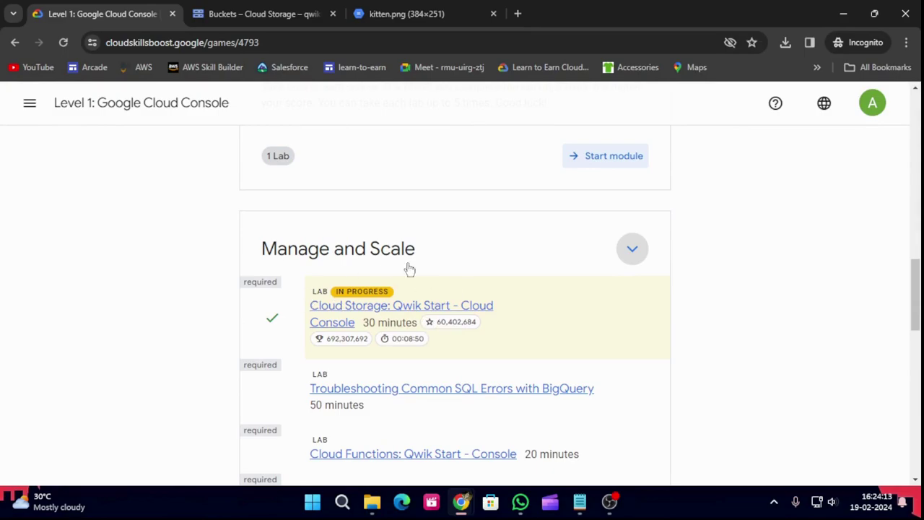
Reopen and end the Cloud Storage: Qwik Start - Cloud Console lab, then submit a five-star rating without comments.
{"action": "left_click", "coordinate": [364, 323]}
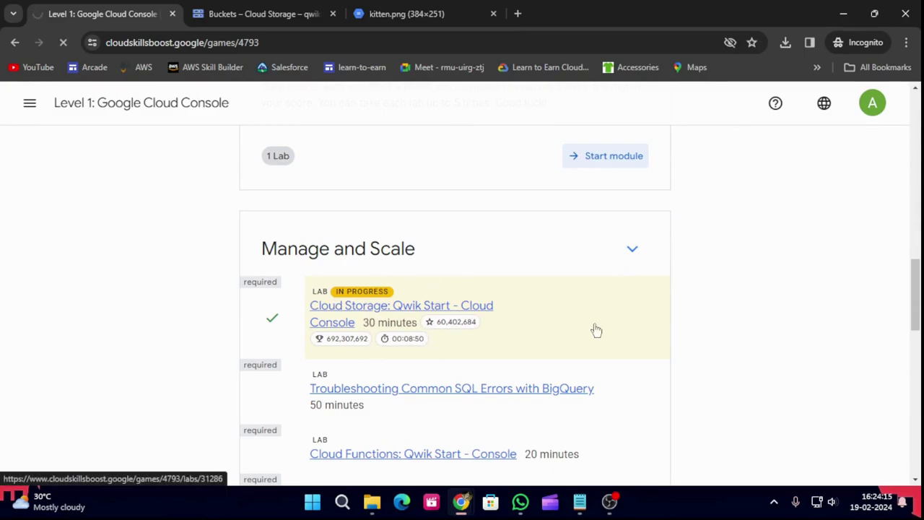
{"action": "left_click", "coordinate": [55, 158]}
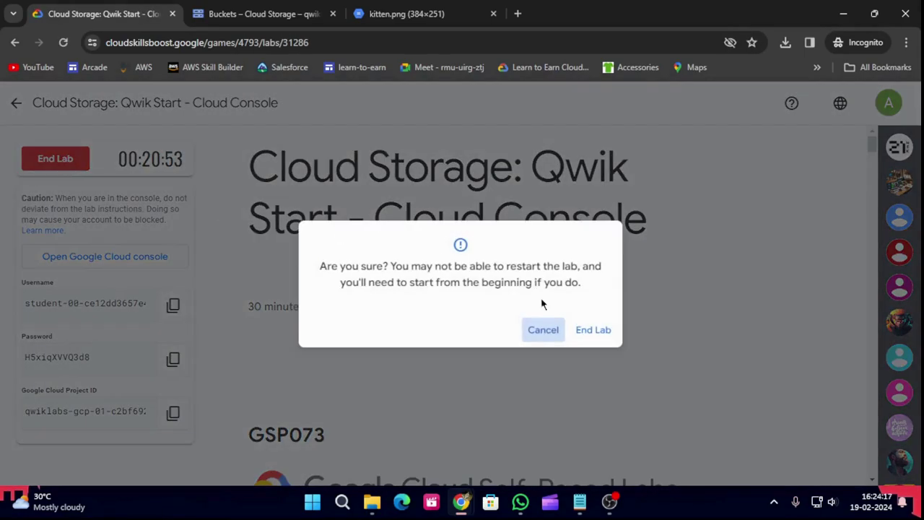
{"action": "left_click", "coordinate": [589, 327]}
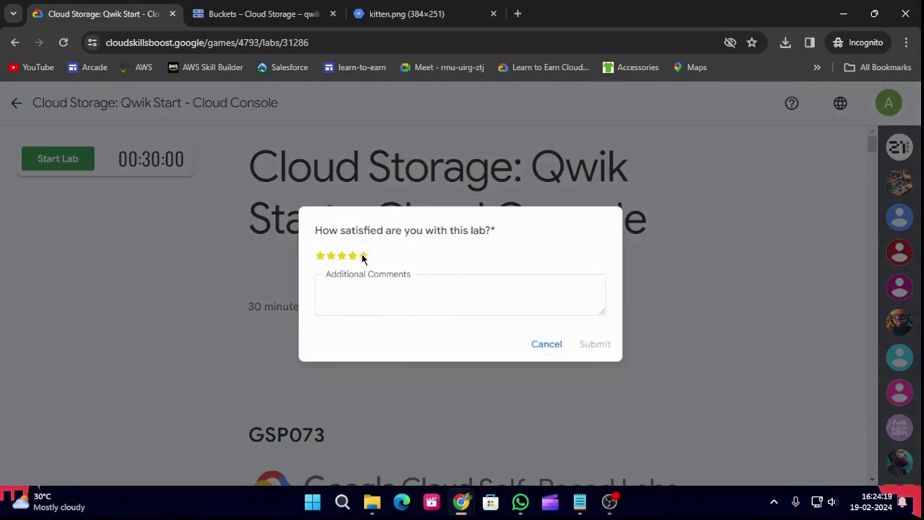
{"action": "left_click", "coordinate": [363, 257]}
{"action": "left_click", "coordinate": [594, 348]}
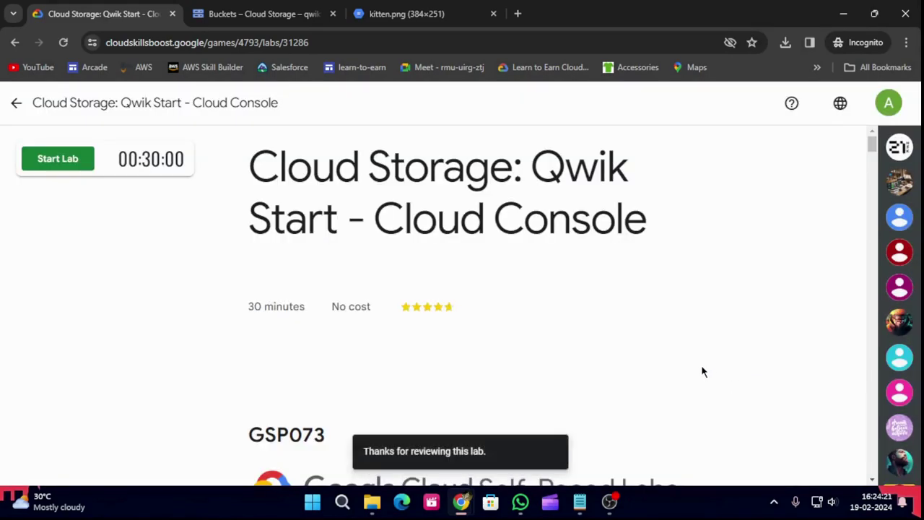